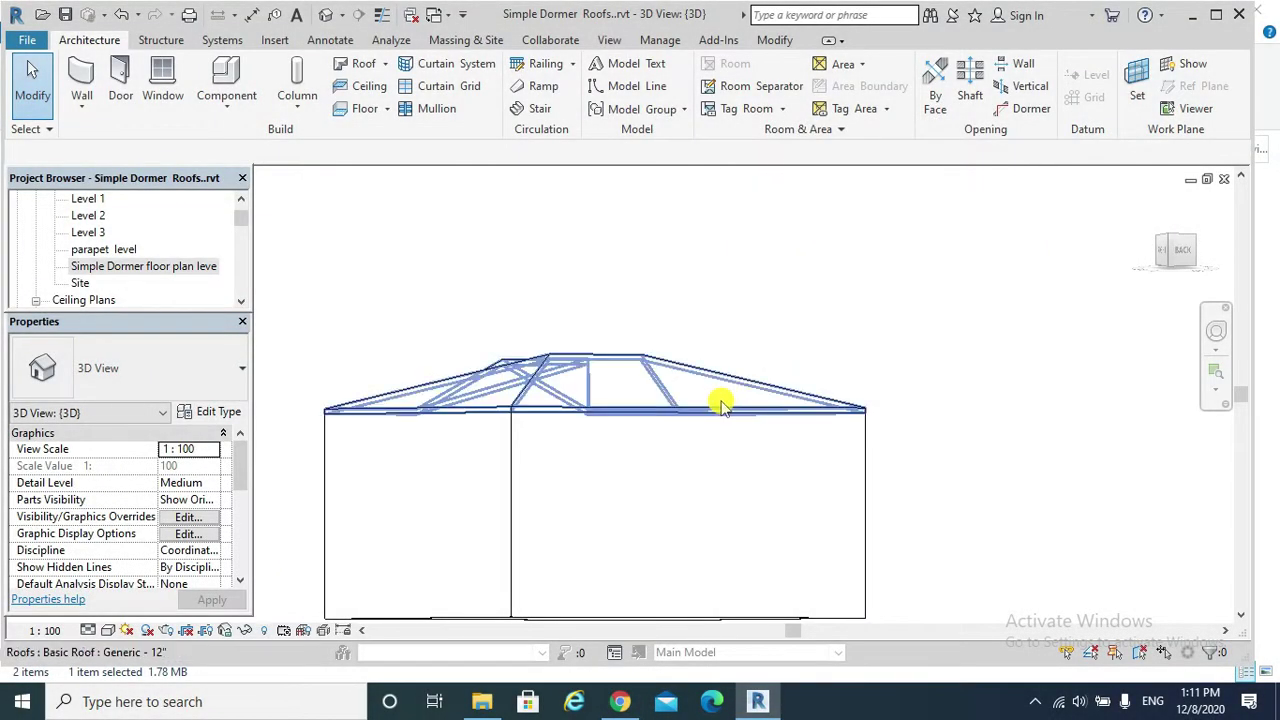
Open the hip roof's square footprint for editing and view it in the Simple Dormer floor plan.
{"action": "left_click", "coordinate": [721, 403]}
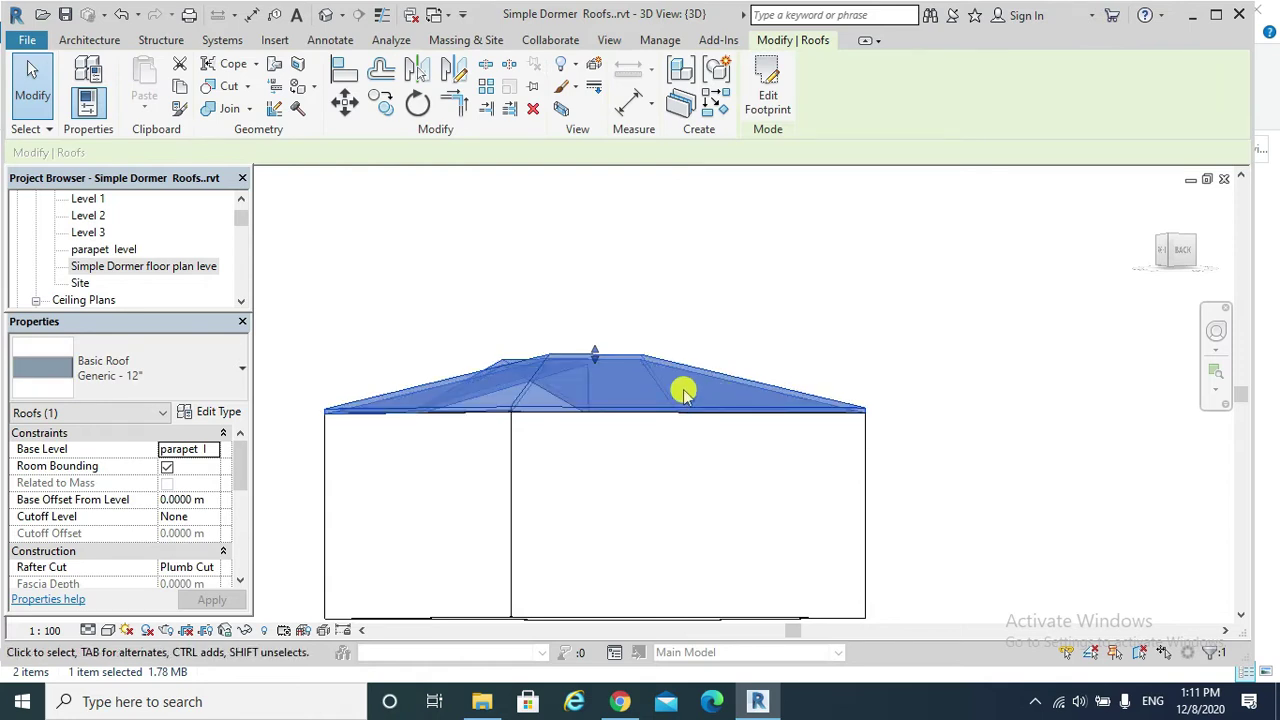
{"action": "key", "text": "Escape"}
{"action": "double_click", "coordinate": [686, 392]}
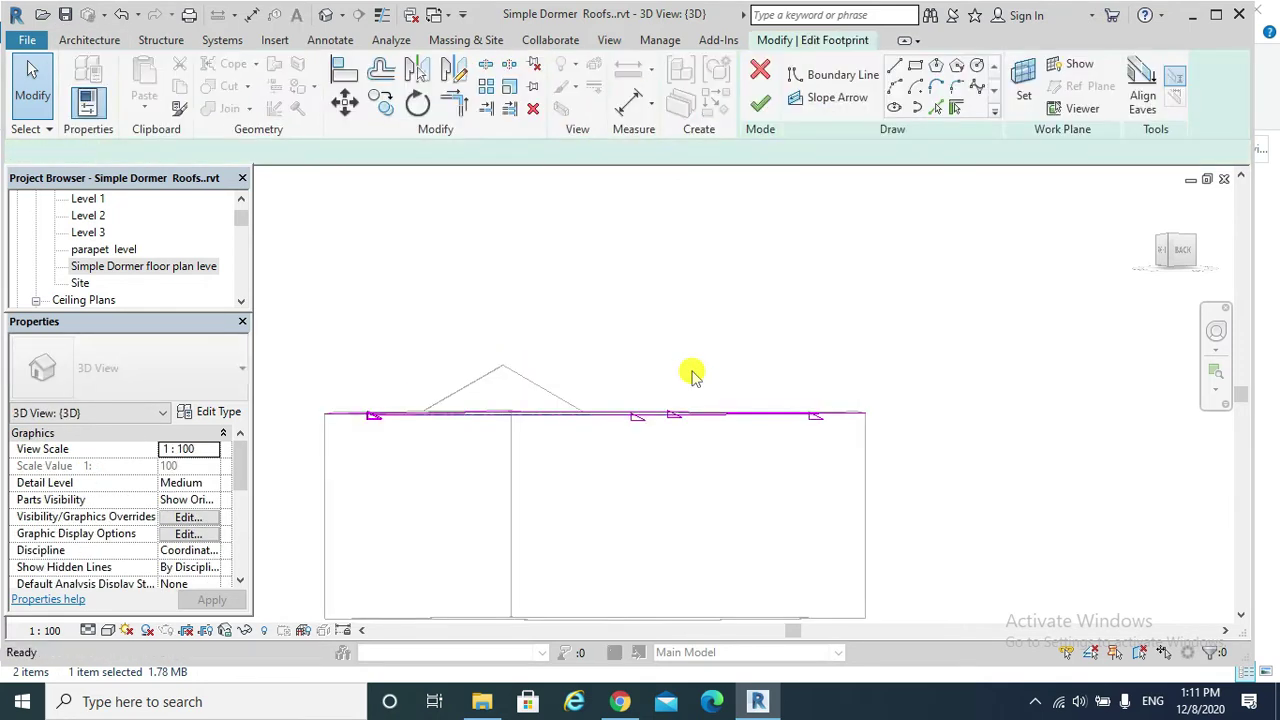
{"action": "double_click", "coordinate": [133, 268]}
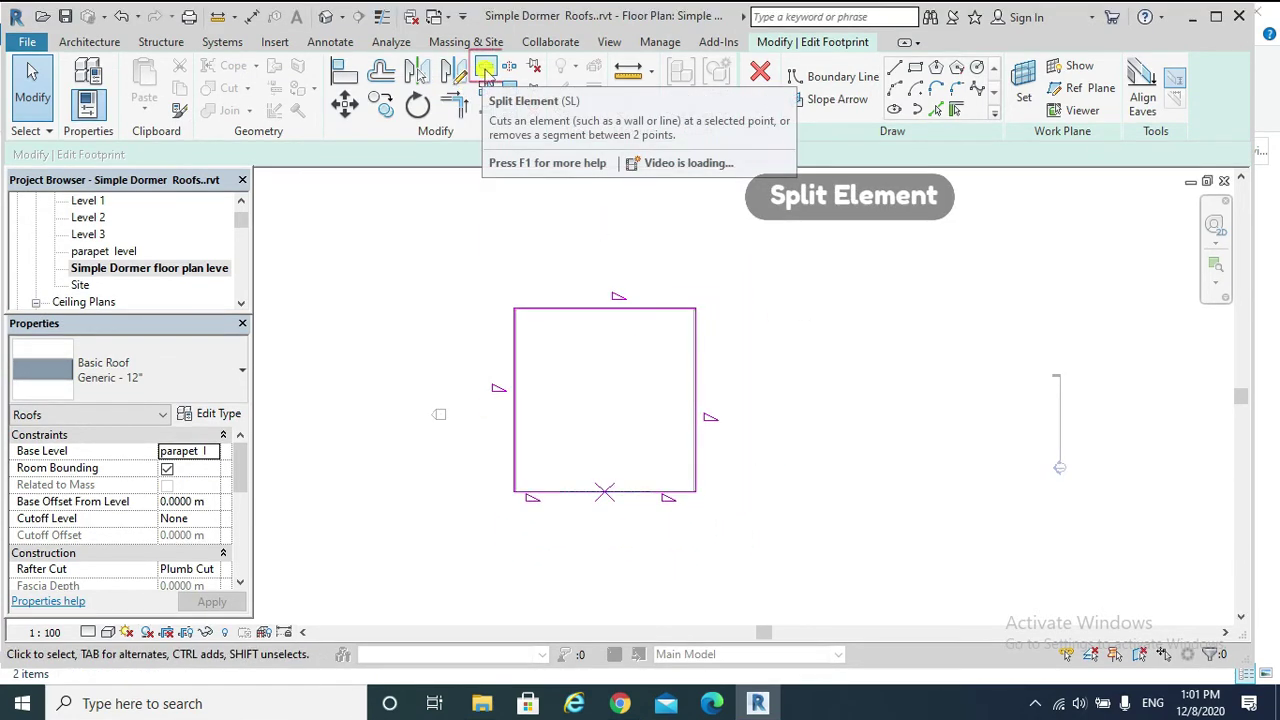
Split the top footprint edge at two points near its middle with Split Element.
{"action": "left_click", "coordinate": [485, 70]}
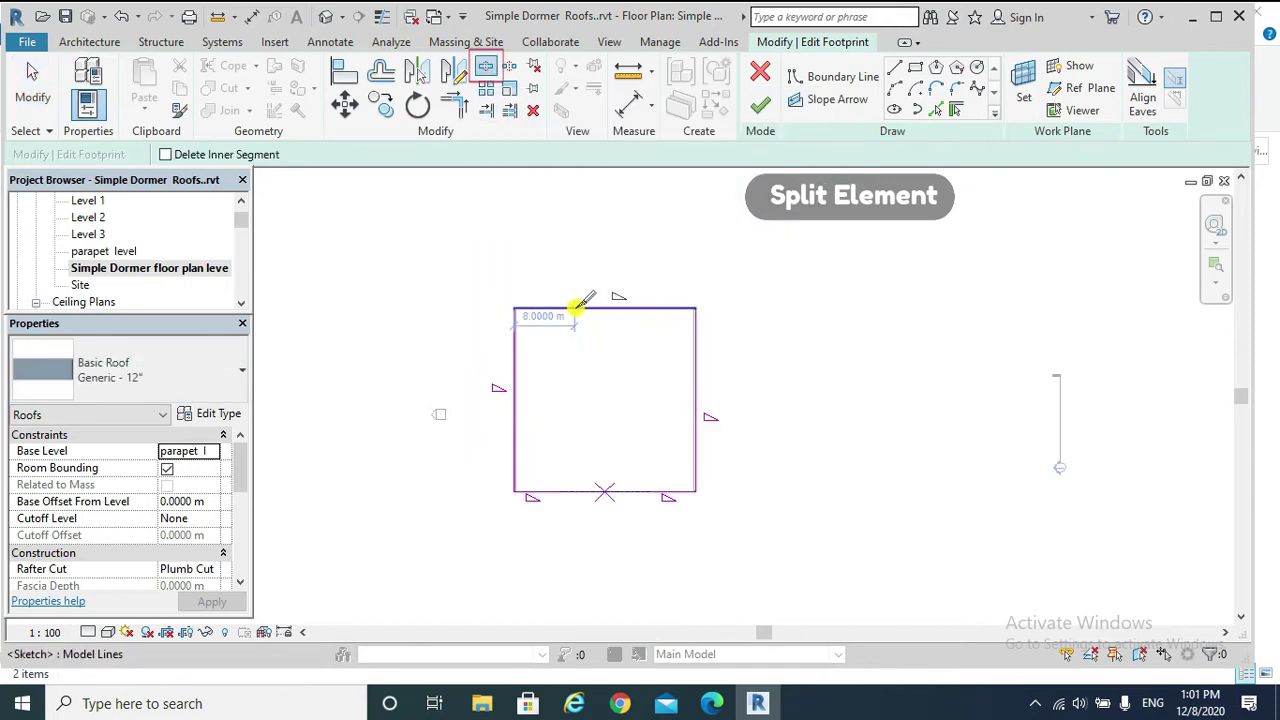
{"action": "left_click", "coordinate": [604, 308]}
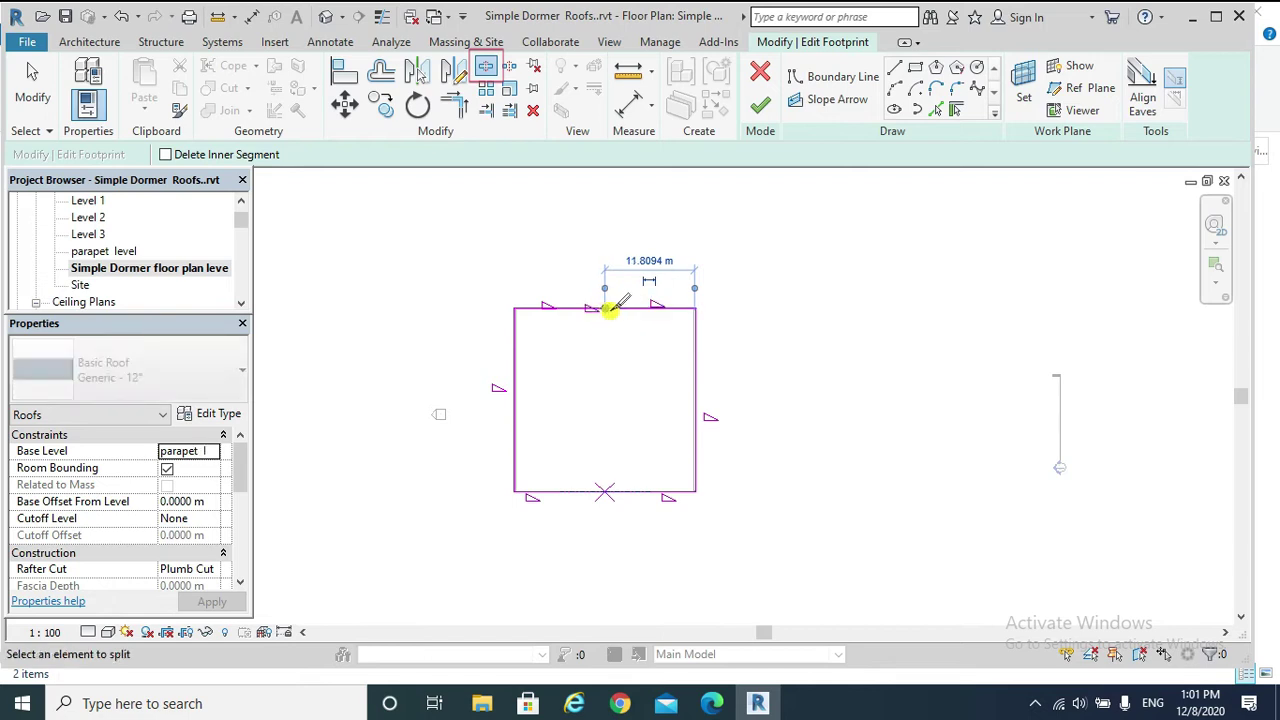
{"action": "left_click", "coordinate": [622, 308]}
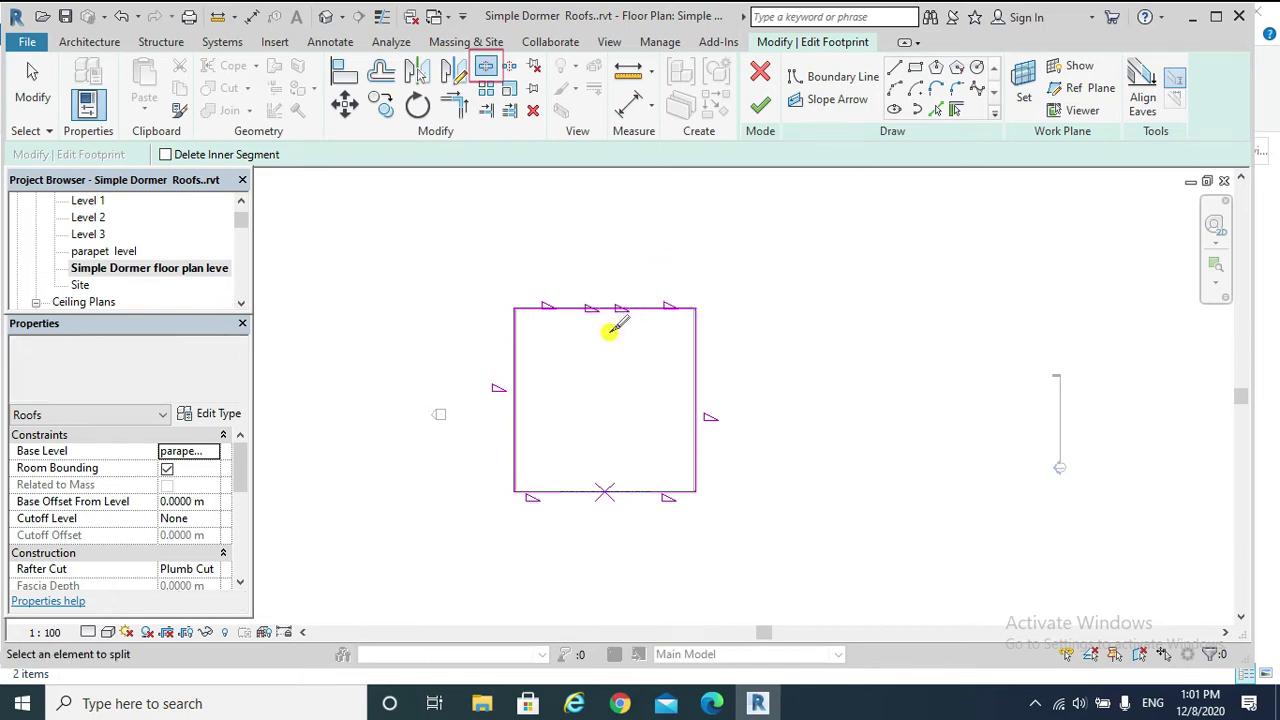
{"action": "scroll", "coordinate": [614, 324], "scroll_direction": "up", "scroll_amount": 3}
{"action": "key", "text": "Escape"}
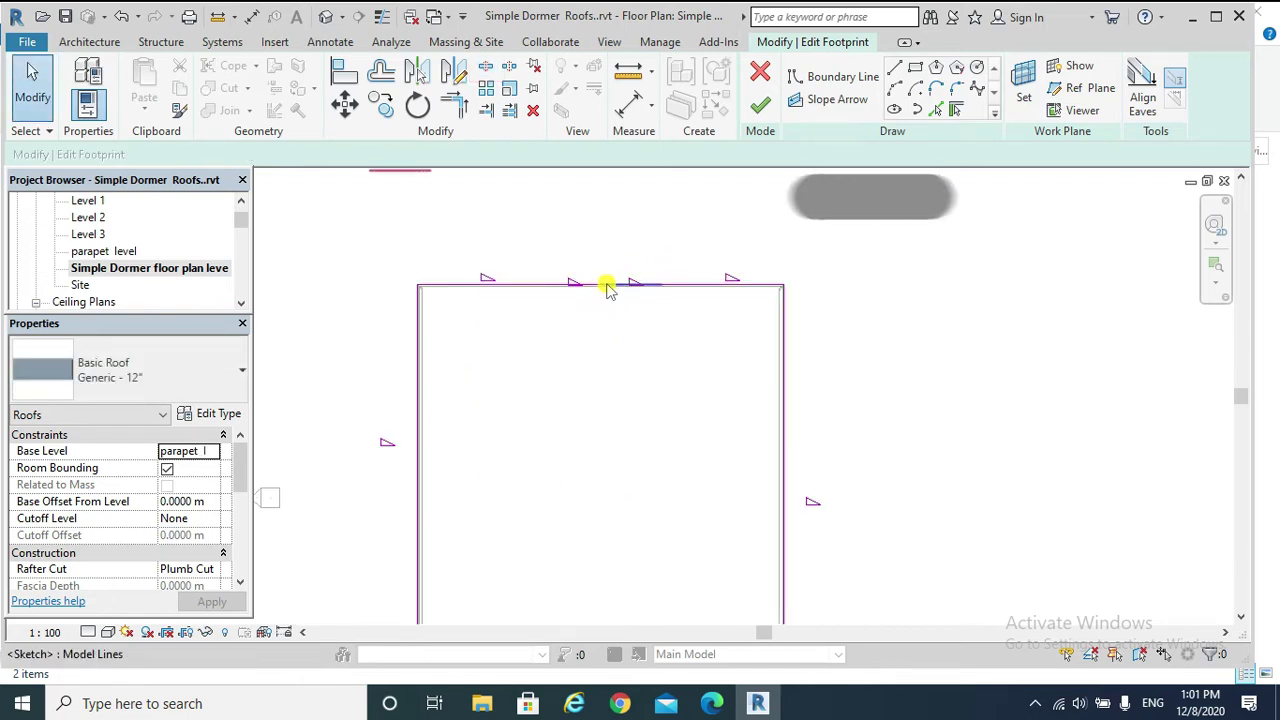
Uncheck Defines Slope on the middle pieces of the top edge.
{"action": "left_click", "coordinate": [606, 286]}
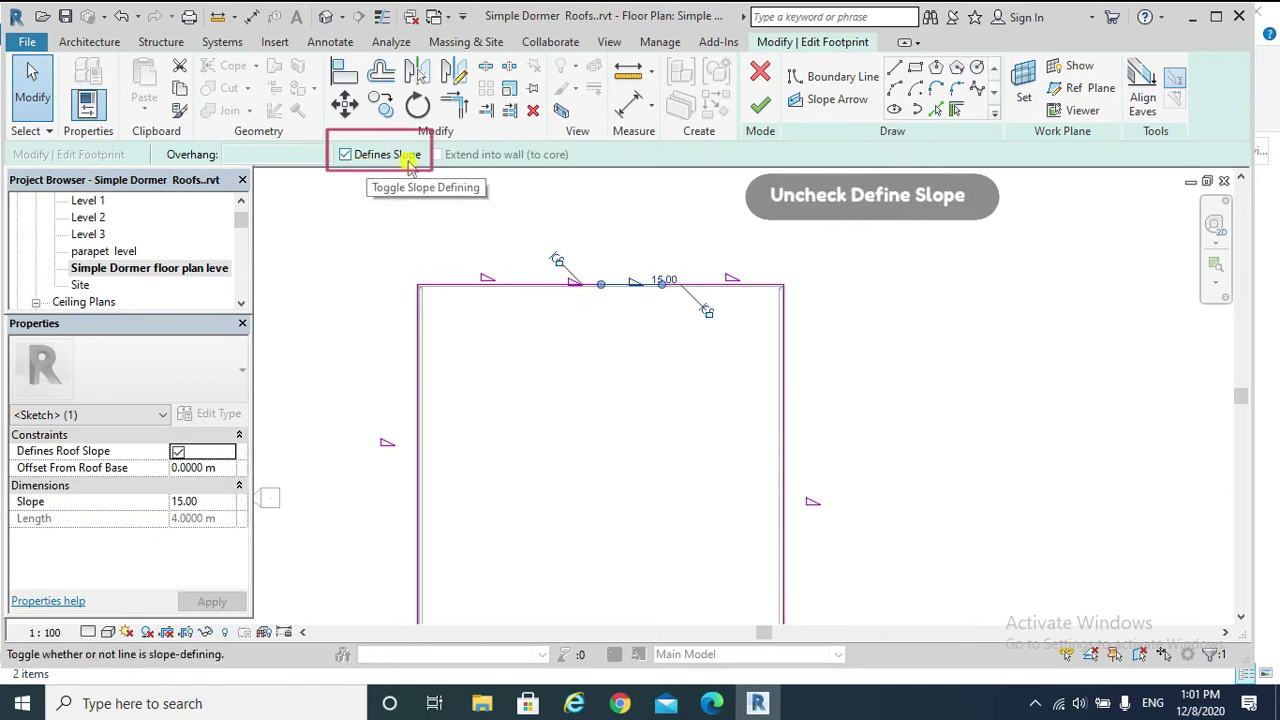
{"action": "left_click", "coordinate": [346, 155]}
{"action": "left_click", "coordinate": [563, 285]}
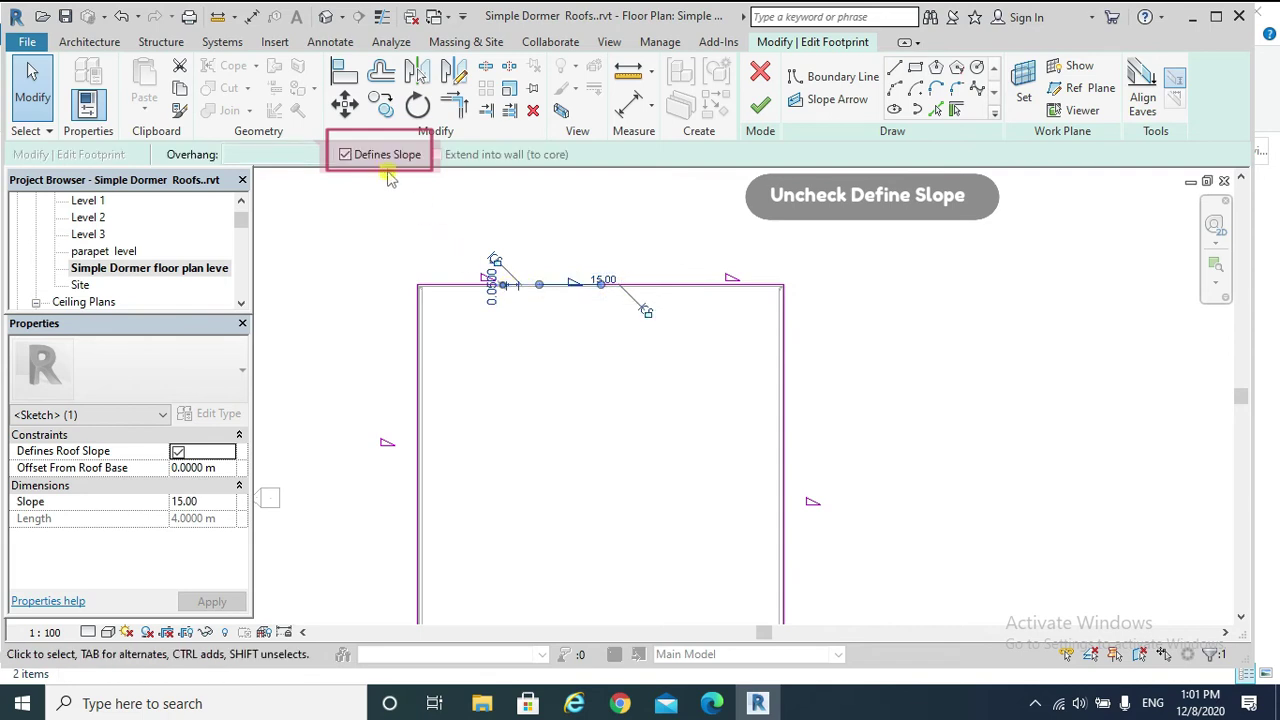
{"action": "left_click", "coordinate": [345, 155]}
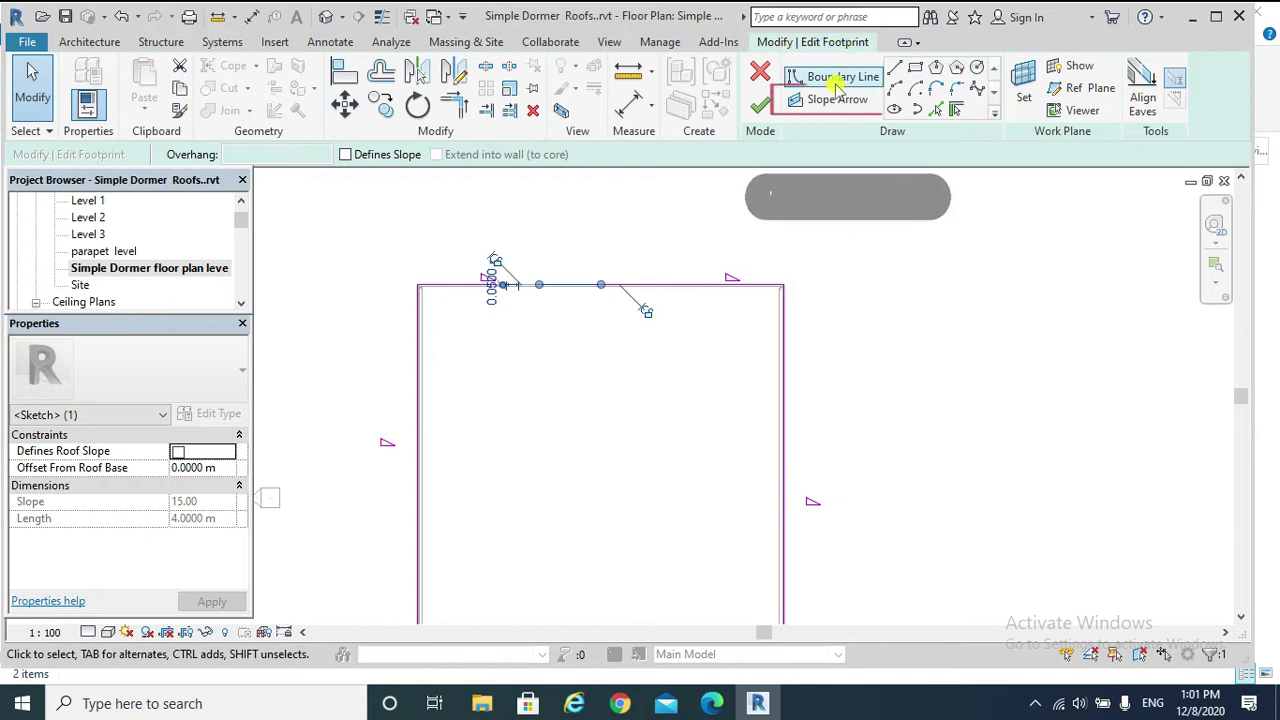
Draw two slope arrows from the split points toward the middle of the top edge.
{"action": "left_click", "coordinate": [828, 101]}
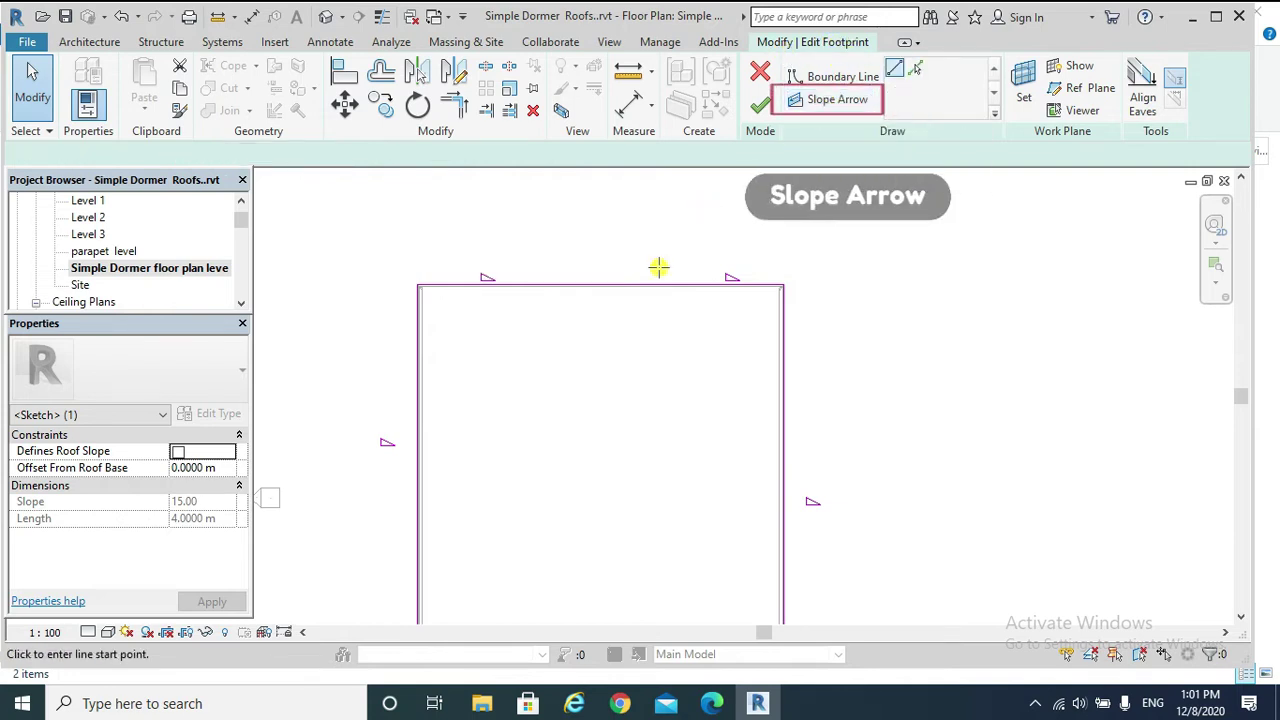
{"action": "left_click", "coordinate": [667, 288]}
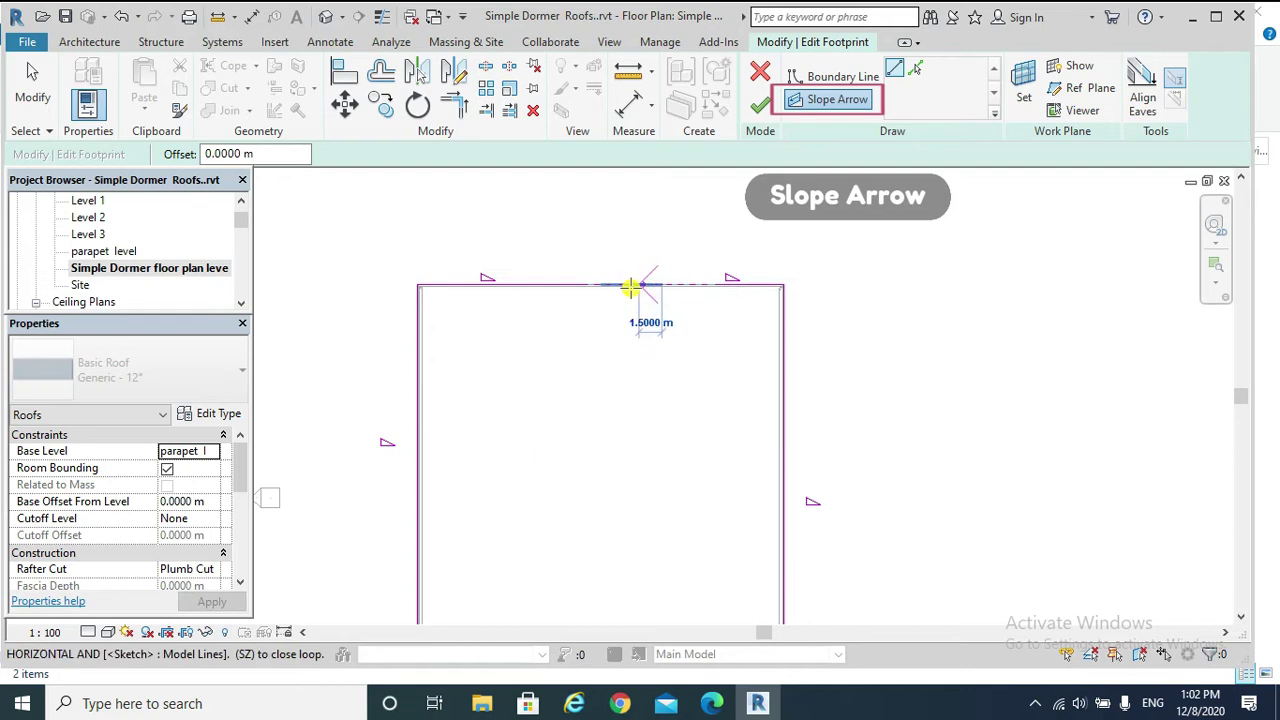
{"action": "left_click", "coordinate": [606, 287]}
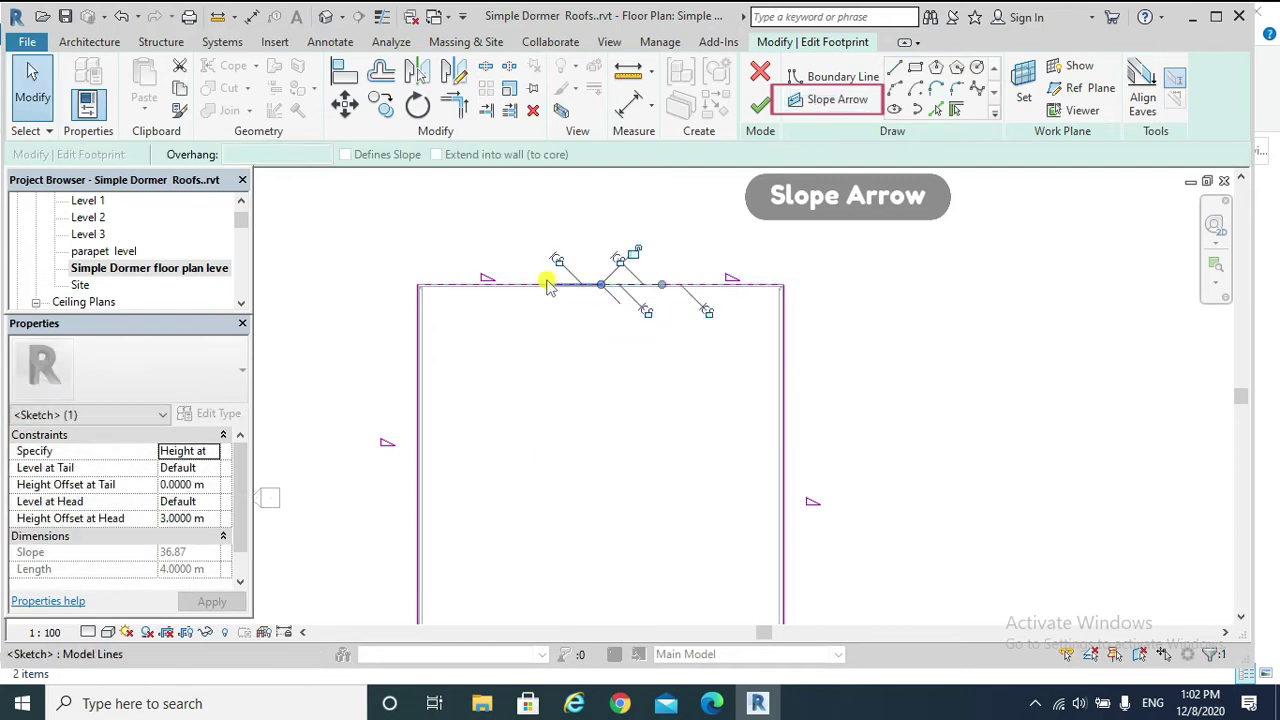
{"action": "left_click", "coordinate": [826, 100]}
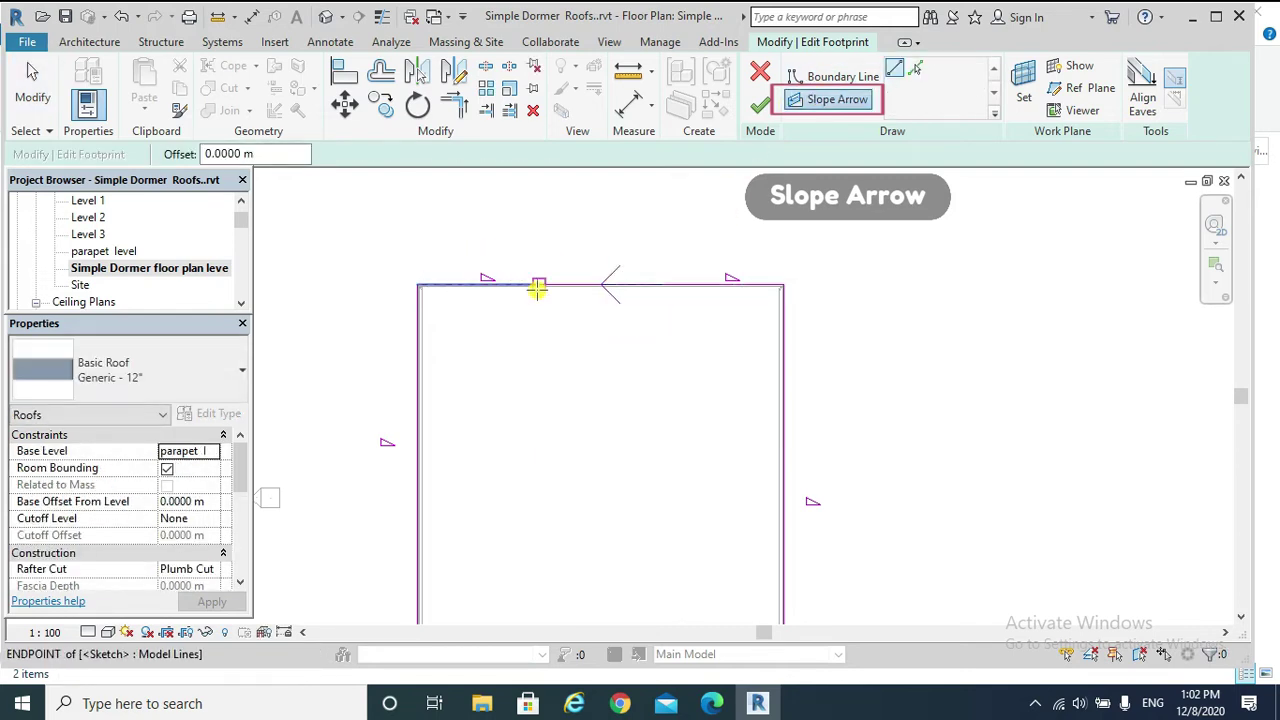
{"action": "left_click", "coordinate": [537, 286]}
{"action": "left_click", "coordinate": [601, 285]}
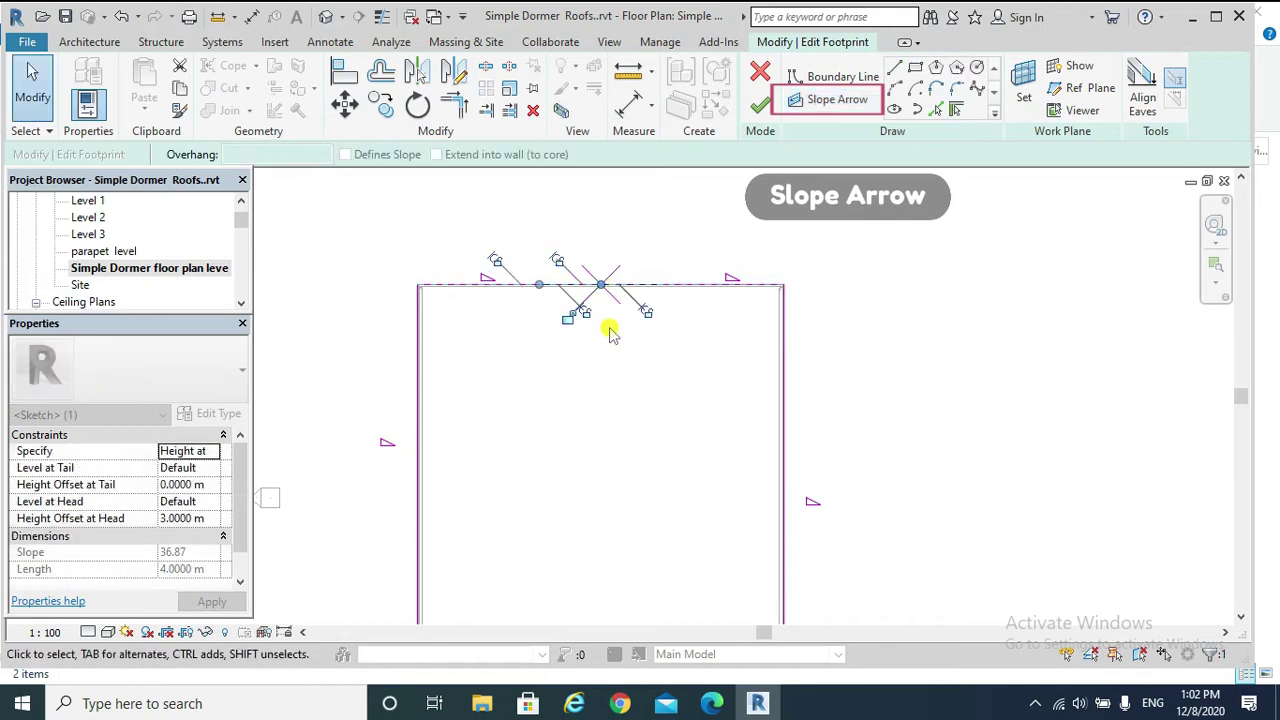
Set the slope arrows' Height Offset at Head to 2 m and finish the roof sketch.
{"action": "left_click", "coordinate": [614, 286]}
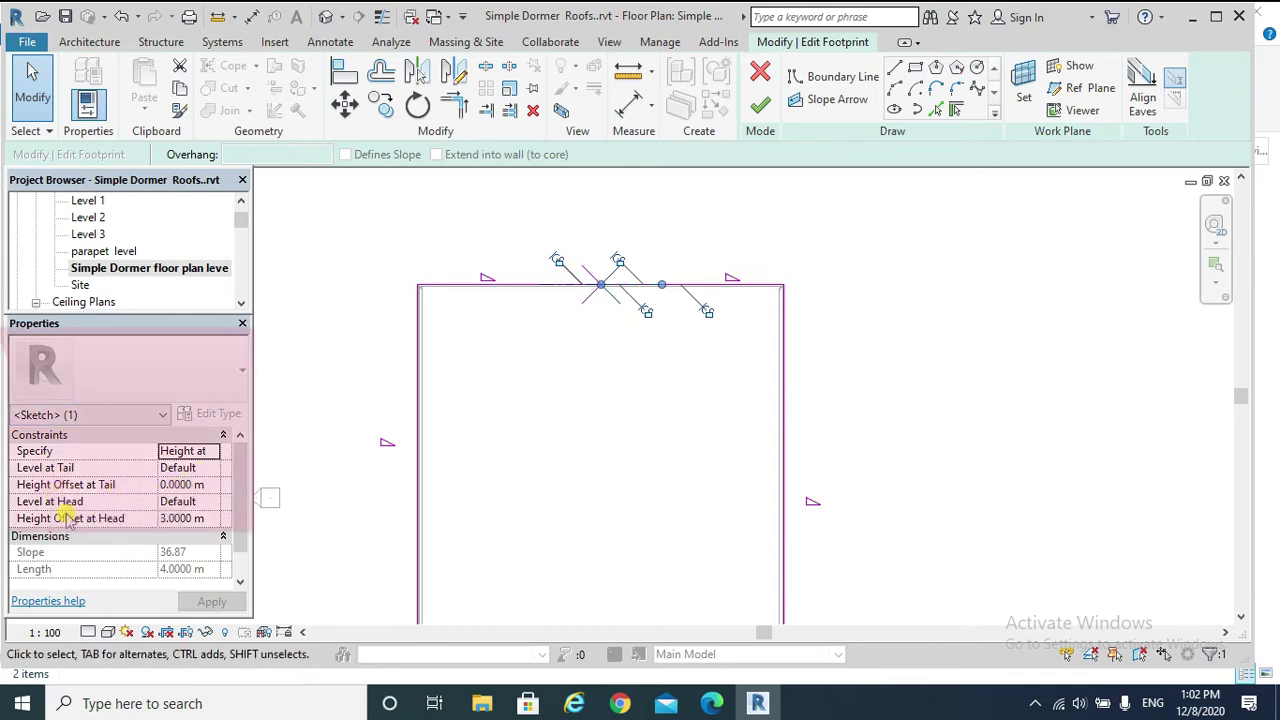
{"action": "left_click", "coordinate": [206, 518]}
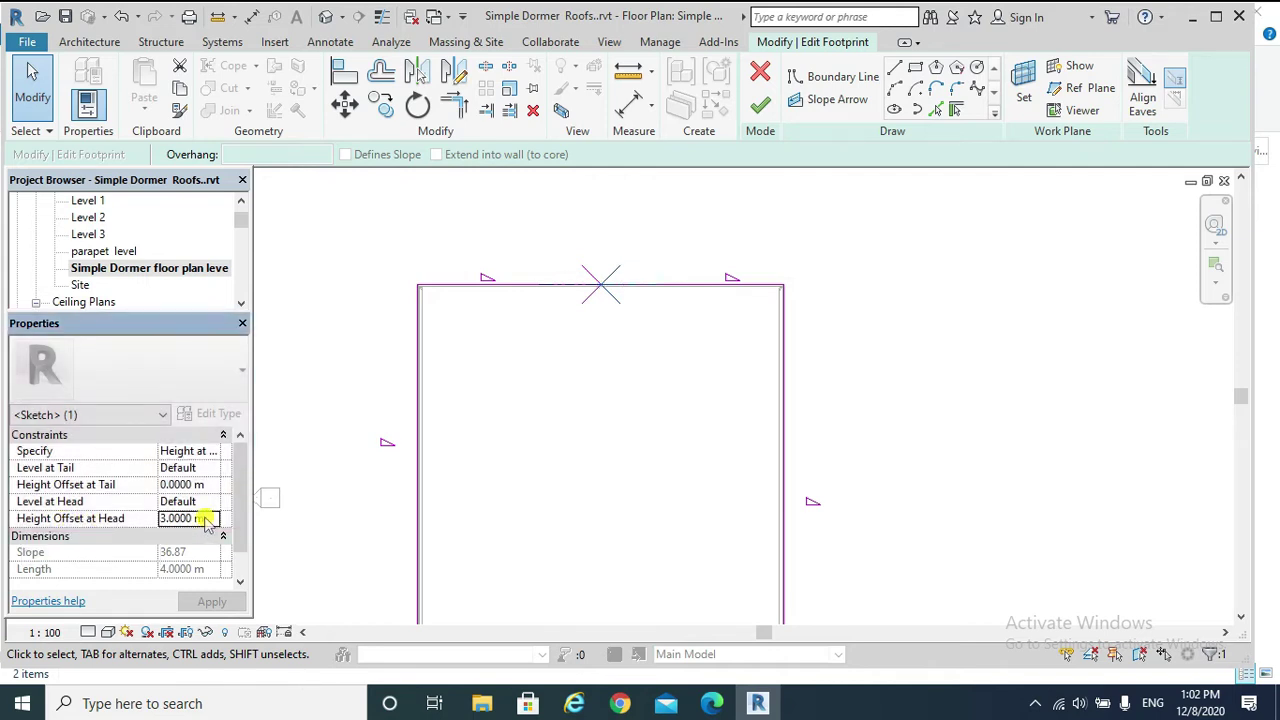
{"action": "type", "text": "2"}
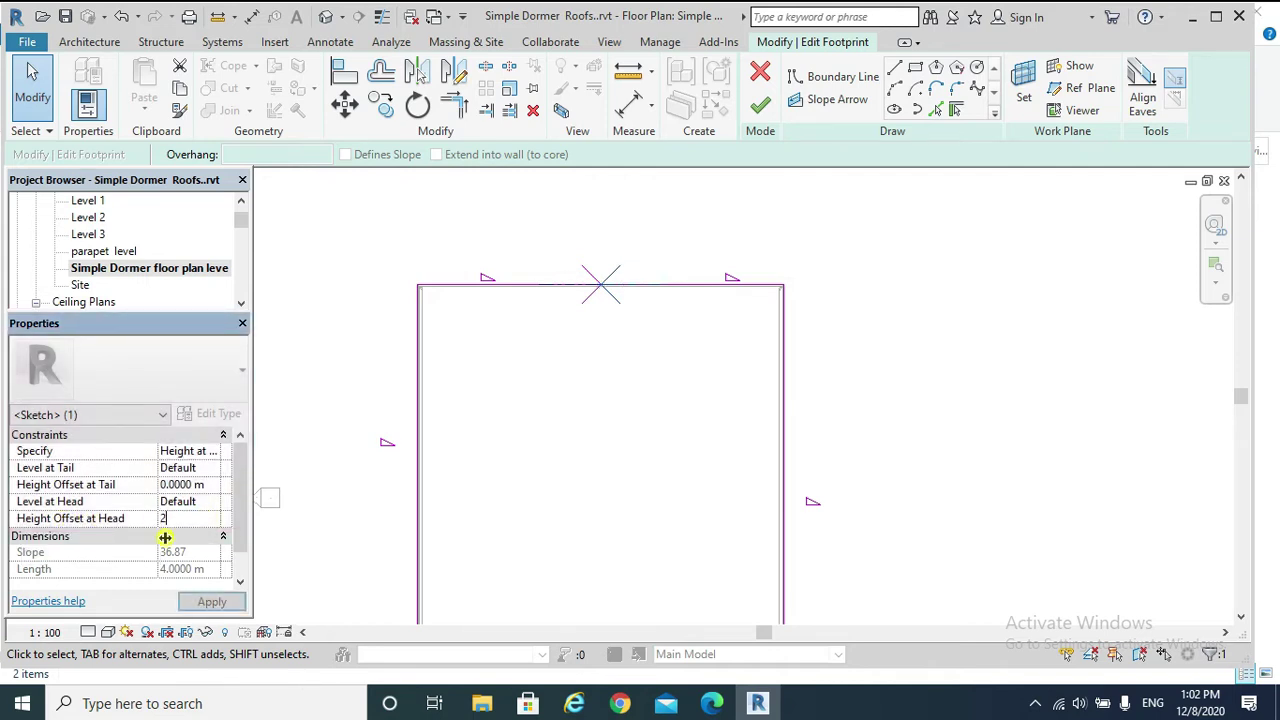
{"action": "left_click", "coordinate": [194, 600]}
{"action": "key", "text": "Escape"}
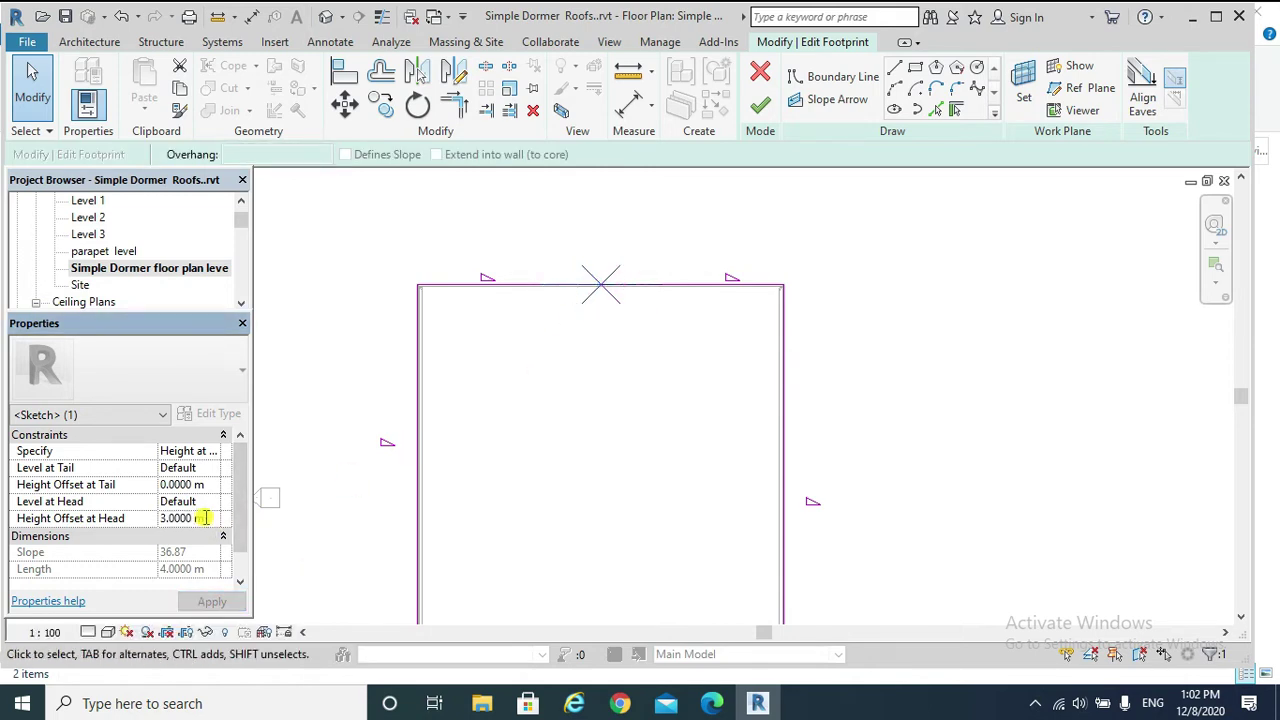
{"action": "type", "text": "2"}
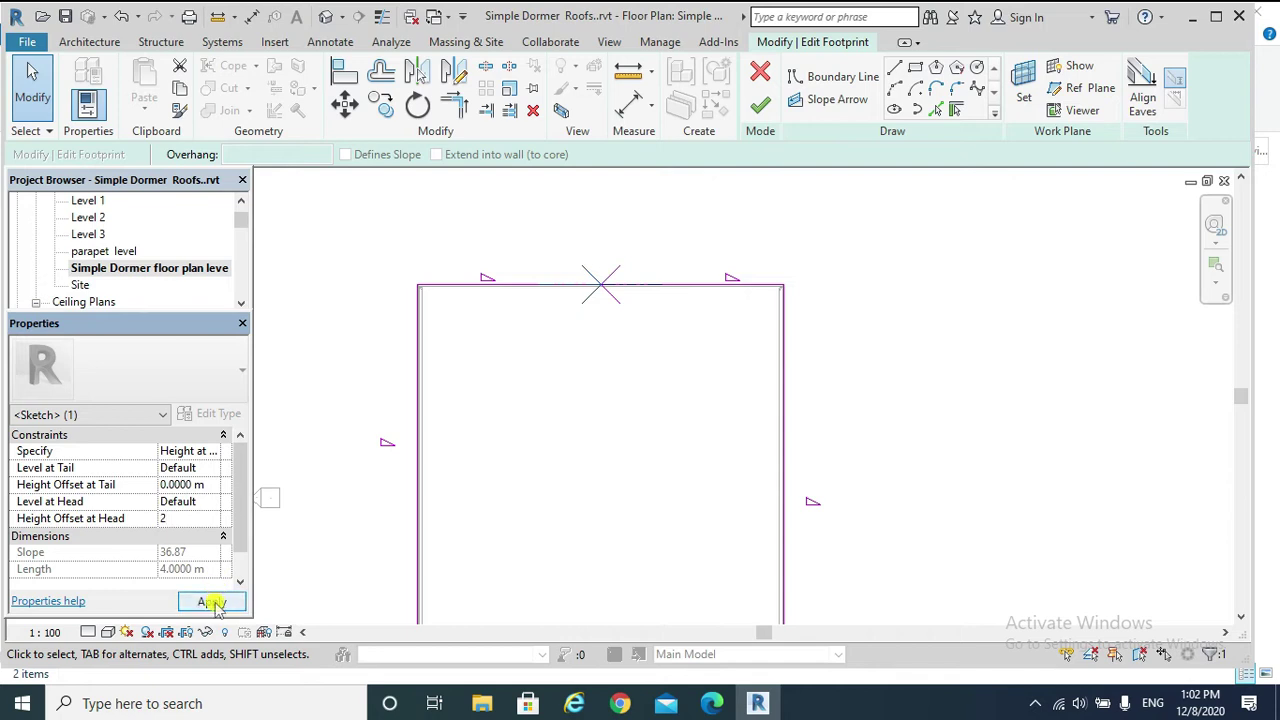
{"action": "left_click", "coordinate": [212, 601]}
{"action": "left_click", "coordinate": [760, 104]}
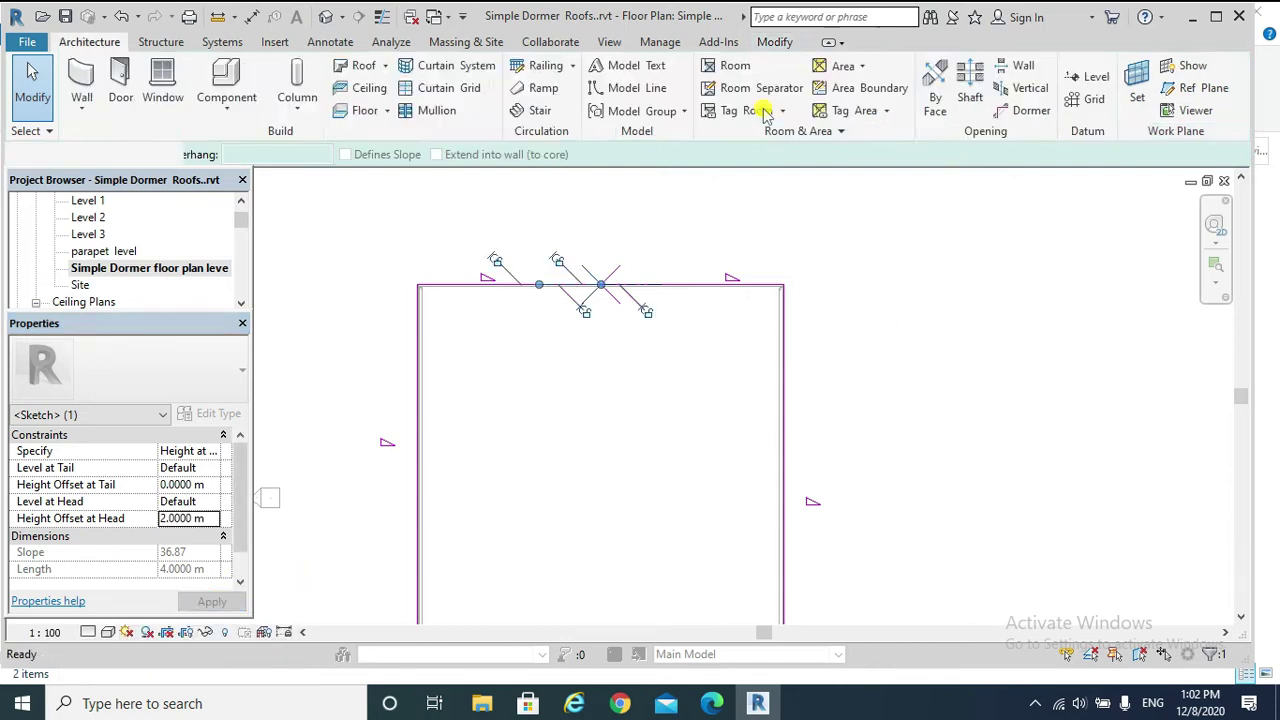
Inspect the gabled dormer notch in the {3D} view and select the finished roof.
{"action": "left_click", "coordinate": [328, 17]}
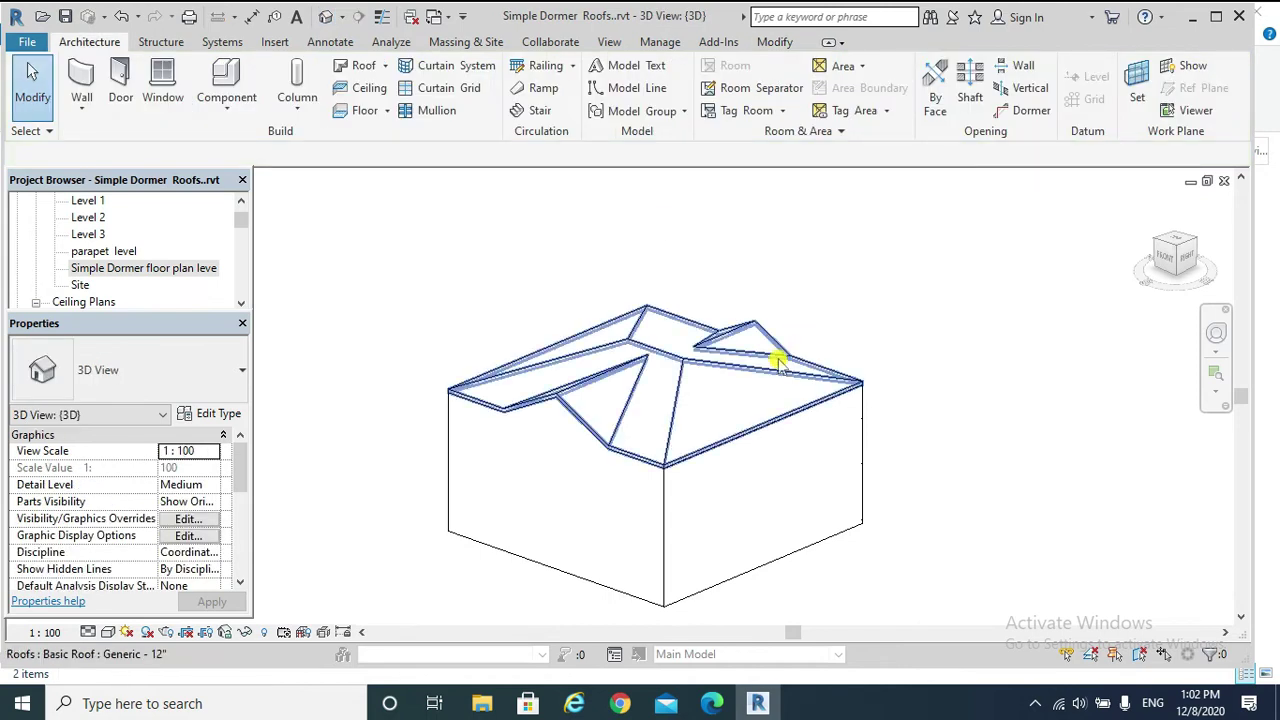
{"action": "middle_click_drag", "start_coordinate": [779, 362], "coordinate": [679, 387], "text": "shift"}
{"action": "left_click", "coordinate": [672, 384]}
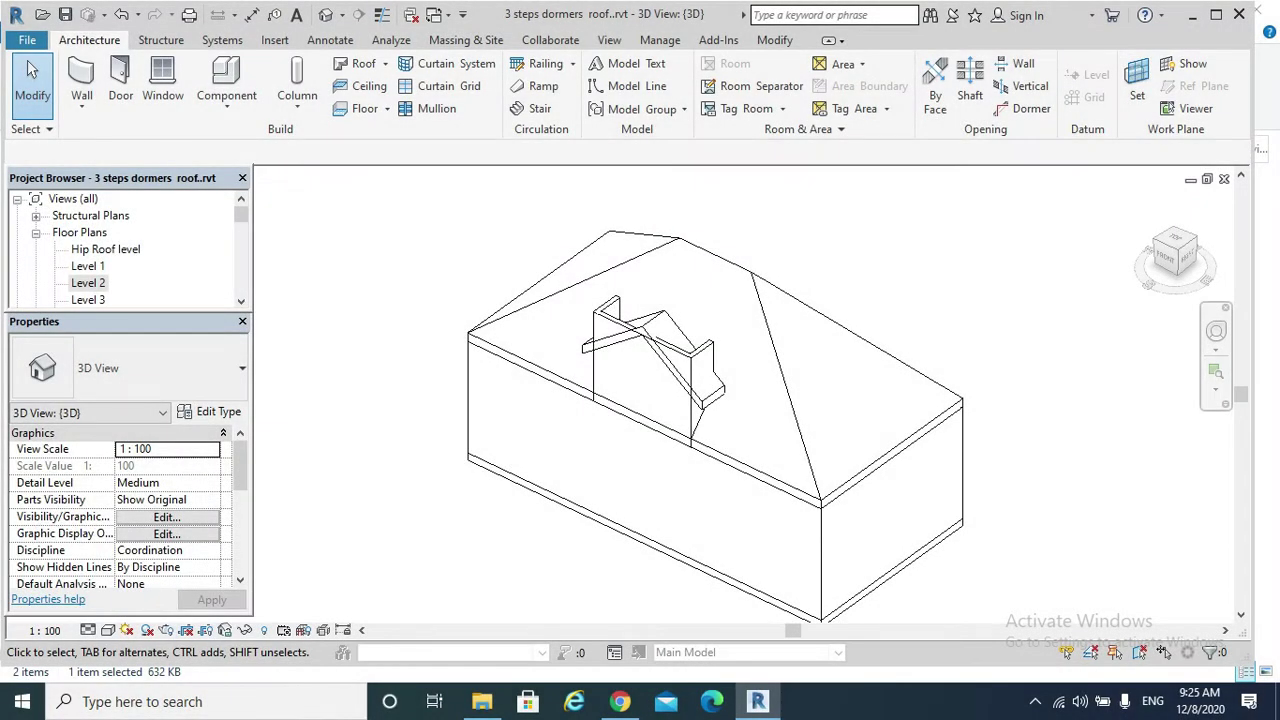
Zoom and orbit around the dormer of the 3 steps dormers hip-roofed house.
{"action": "scroll", "coordinate": [779, 401], "scroll_direction": "up", "scroll_amount": 2}
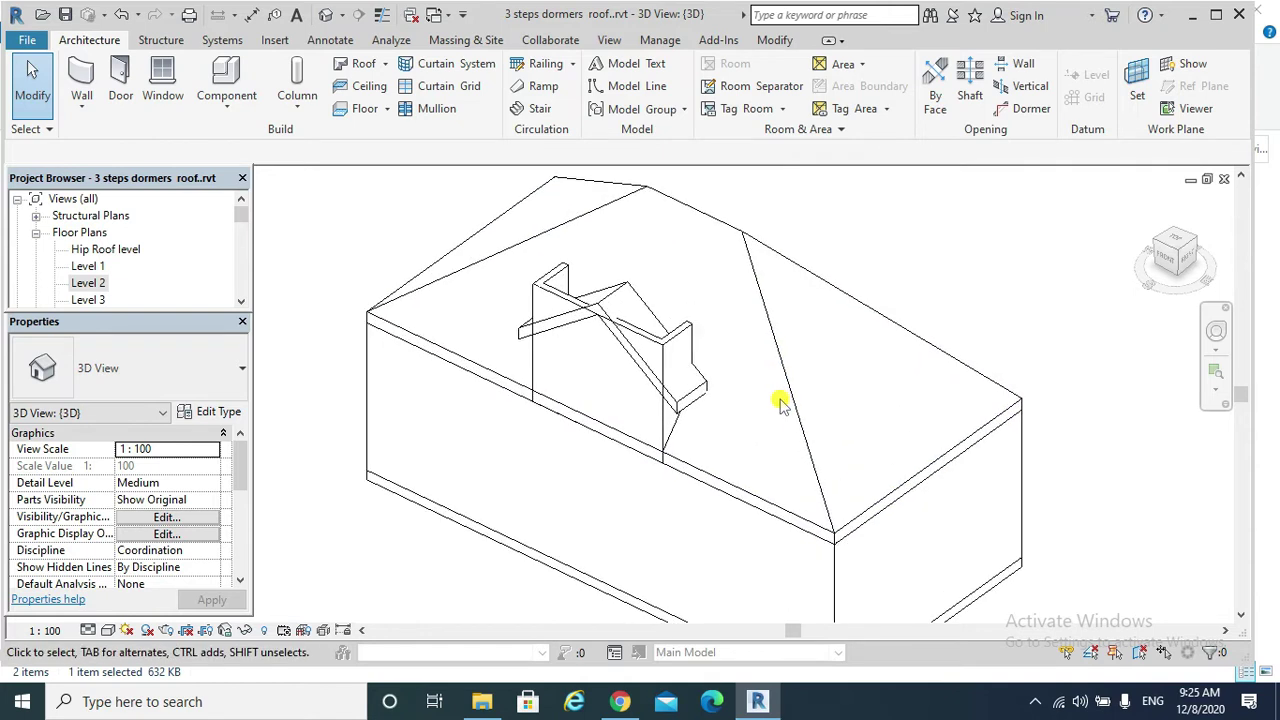
{"action": "scroll", "coordinate": [779, 401], "scroll_direction": "down", "scroll_amount": 1}
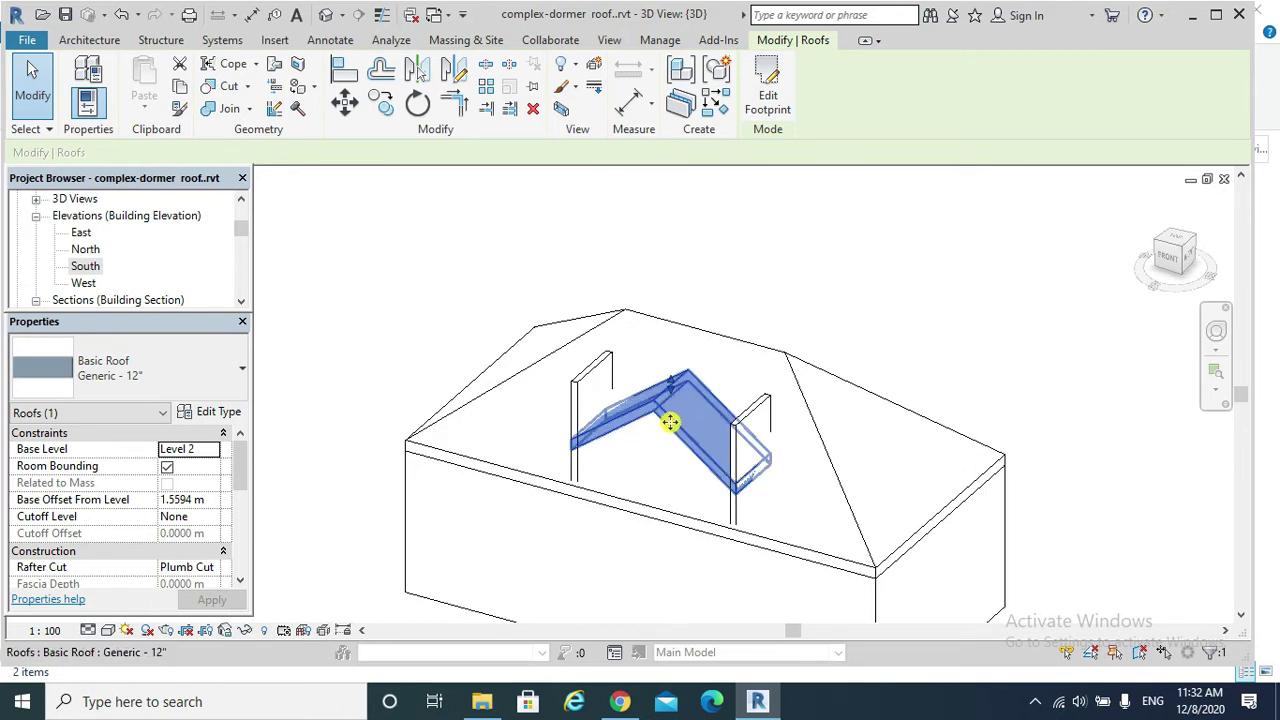
{"action": "middle_click_drag", "start_coordinate": [670, 422], "coordinate": [669, 443], "text": "shift"}
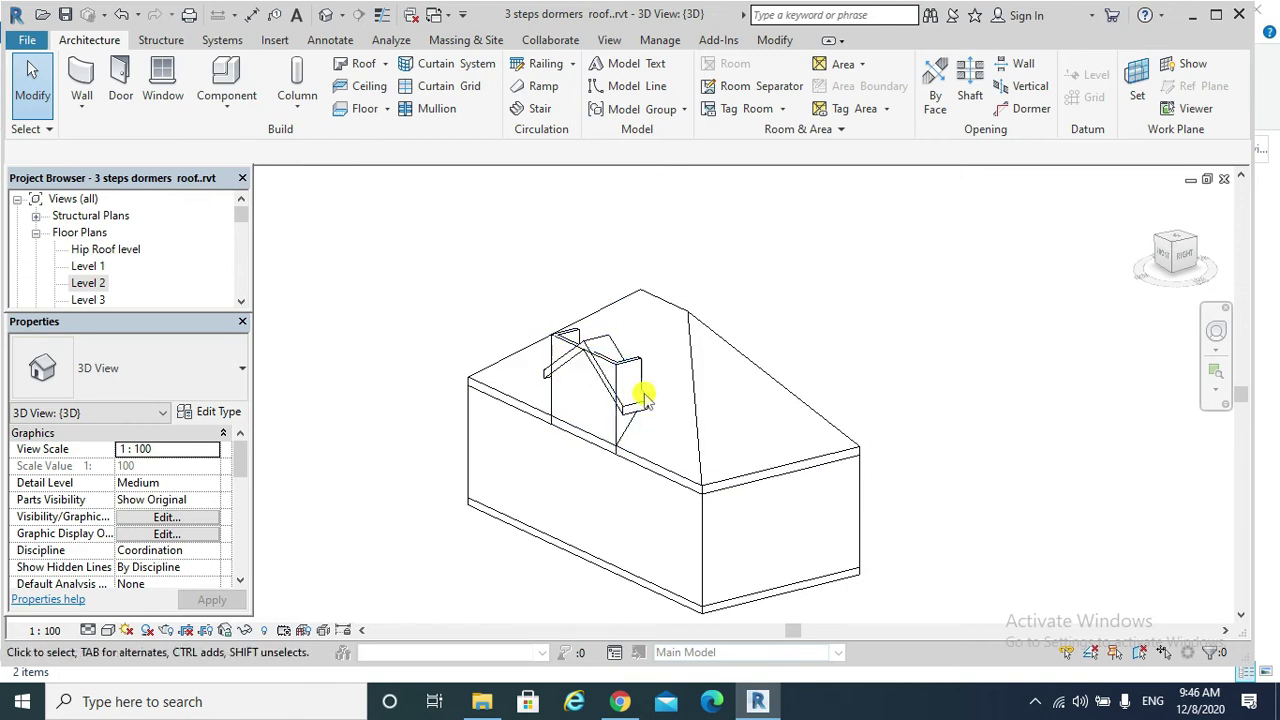
{"action": "middle_click_drag", "start_coordinate": [829, 414], "coordinate": [700, 434], "text": "shift"}
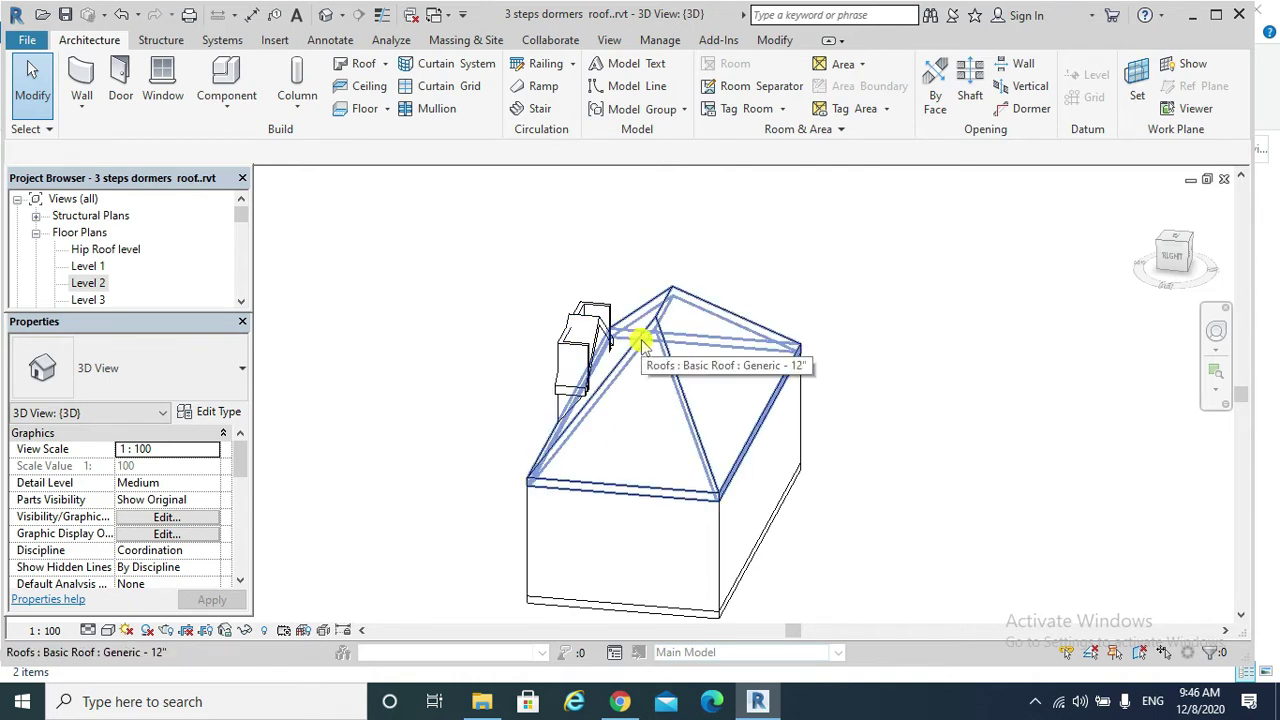
{"action": "scroll", "coordinate": [613, 342], "scroll_direction": "up", "scroll_amount": 2}
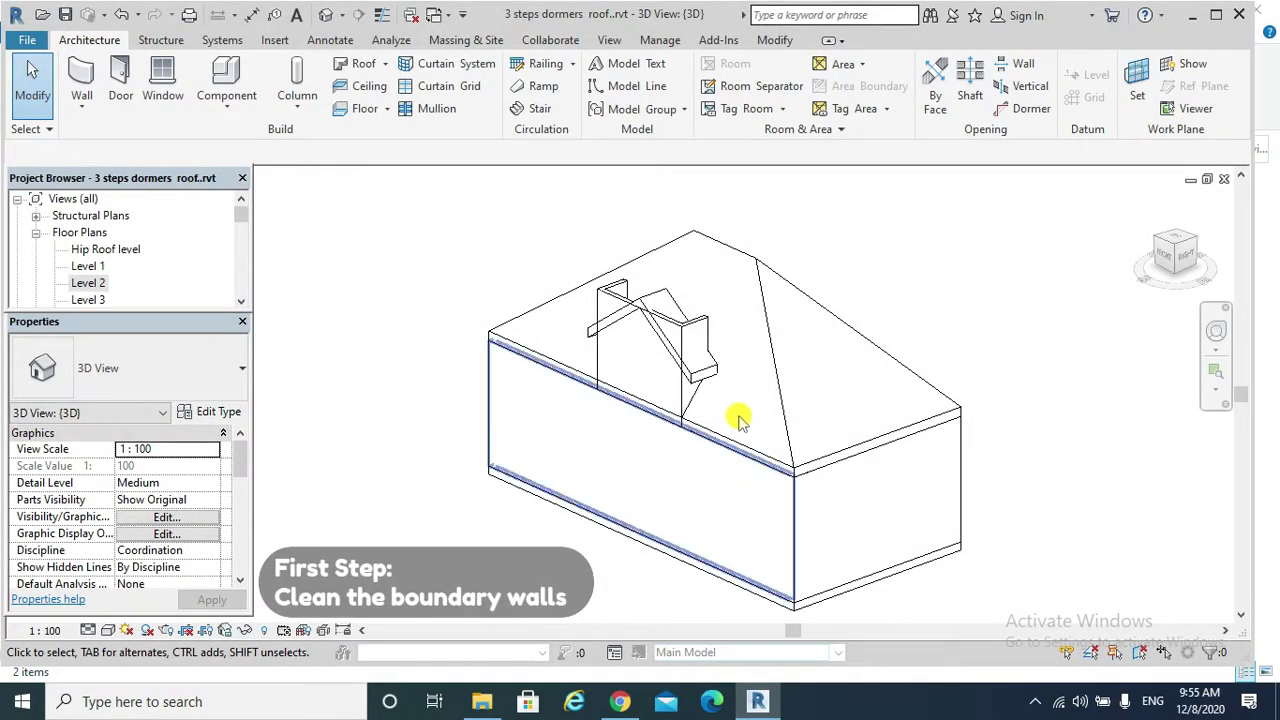
Attach the tops of the dormer side walls and front wall to the dormer roof.
{"action": "left_click", "coordinate": [699, 327]}
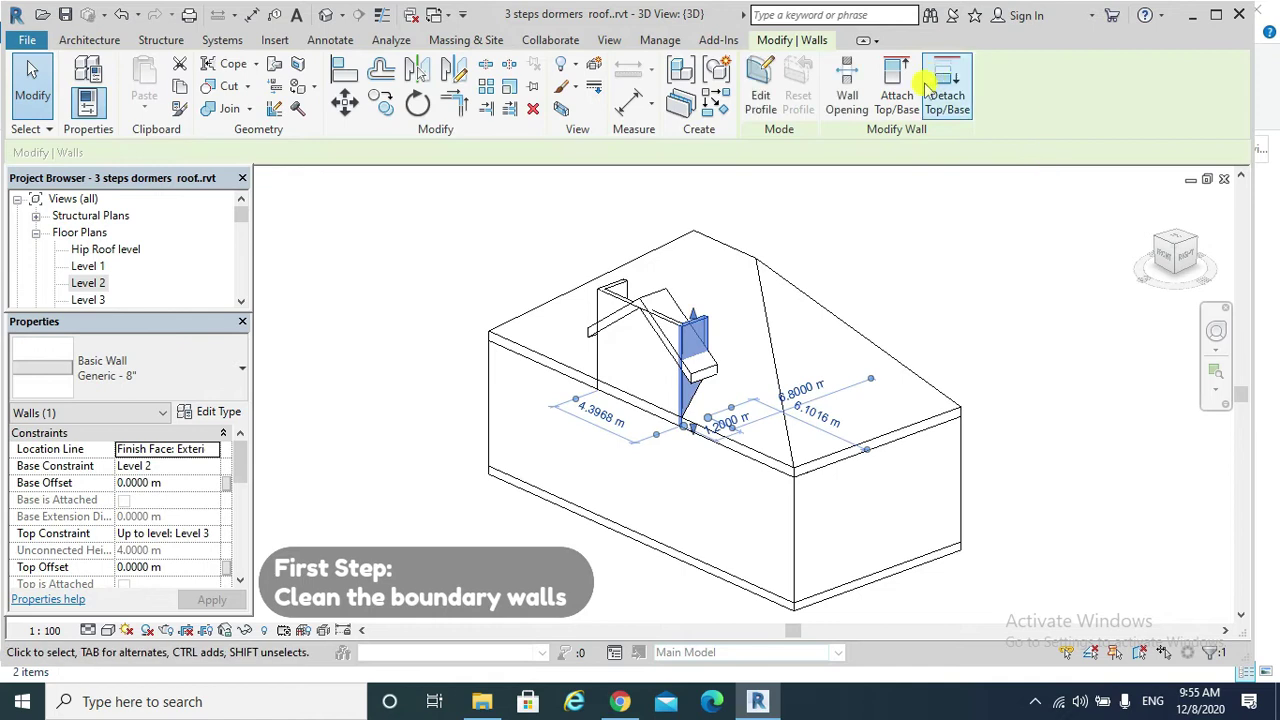
{"action": "left_click", "coordinate": [895, 88]}
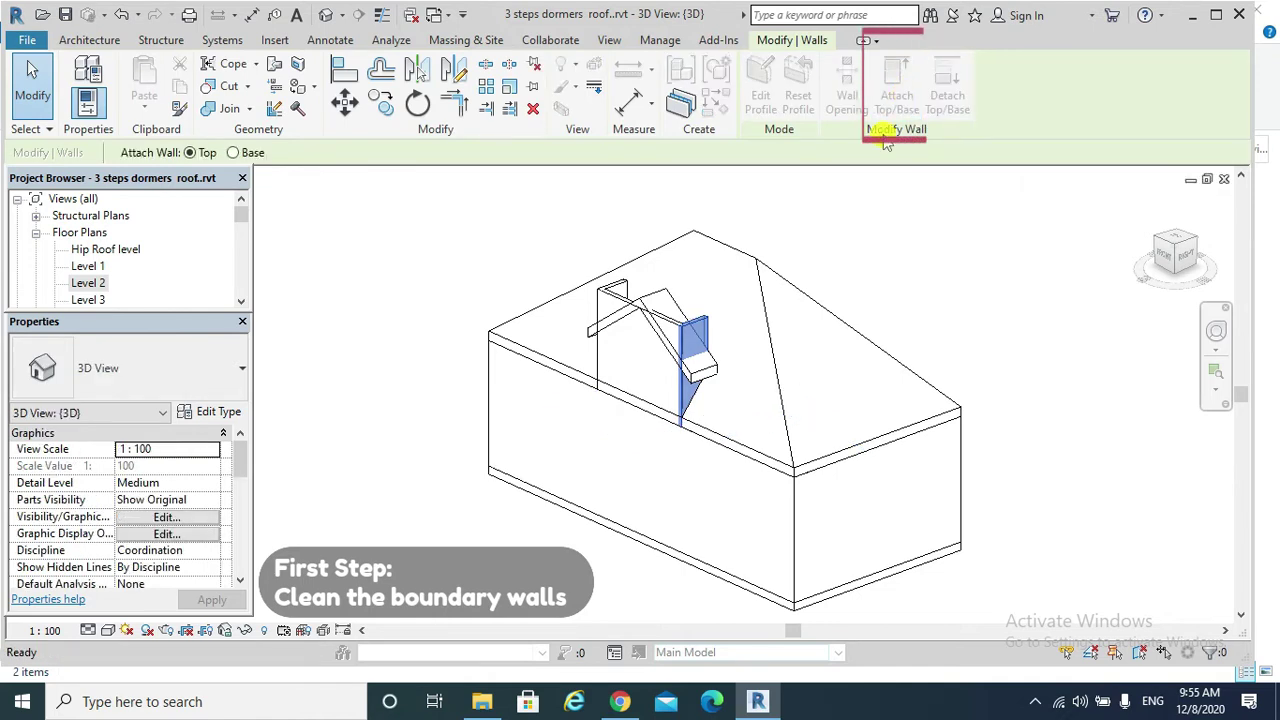
{"action": "left_click", "coordinate": [663, 343]}
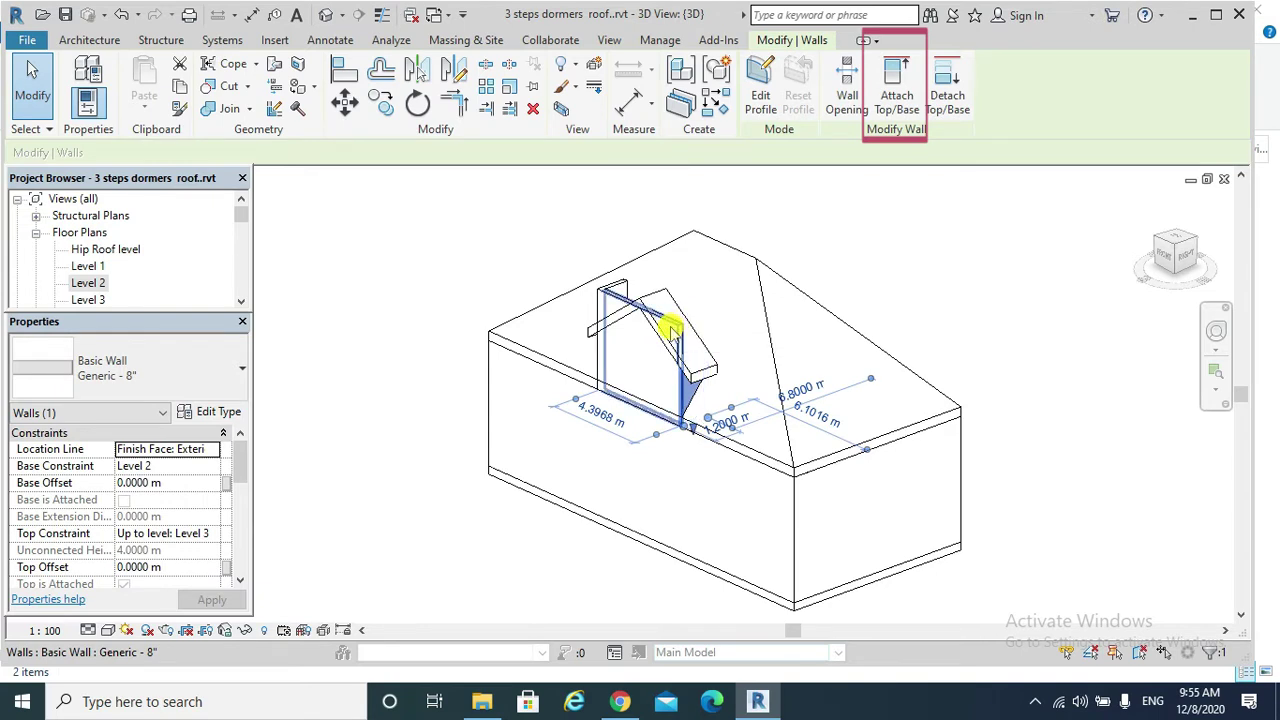
{"action": "key", "text": "Escape"}
{"action": "left_click", "coordinate": [764, 290]}
{"action": "left_click", "coordinate": [900, 95]}
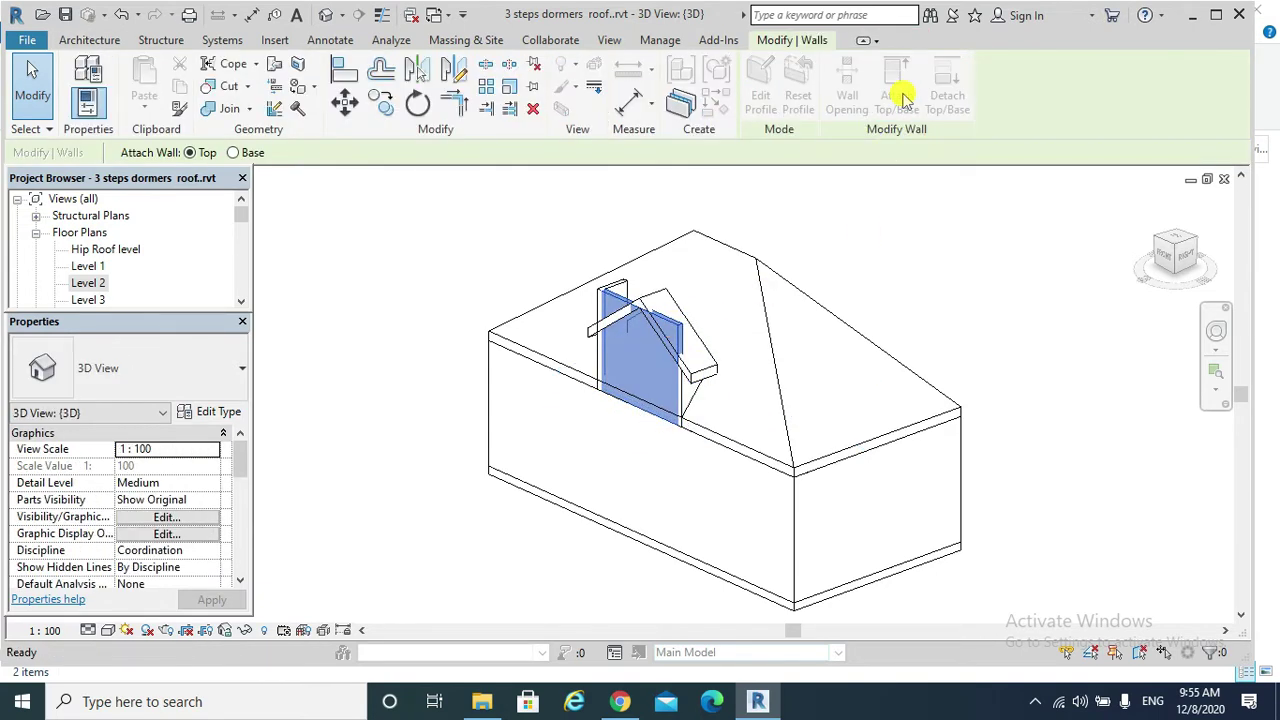
{"action": "left_click", "coordinate": [670, 304]}
{"action": "key", "text": "Escape"}
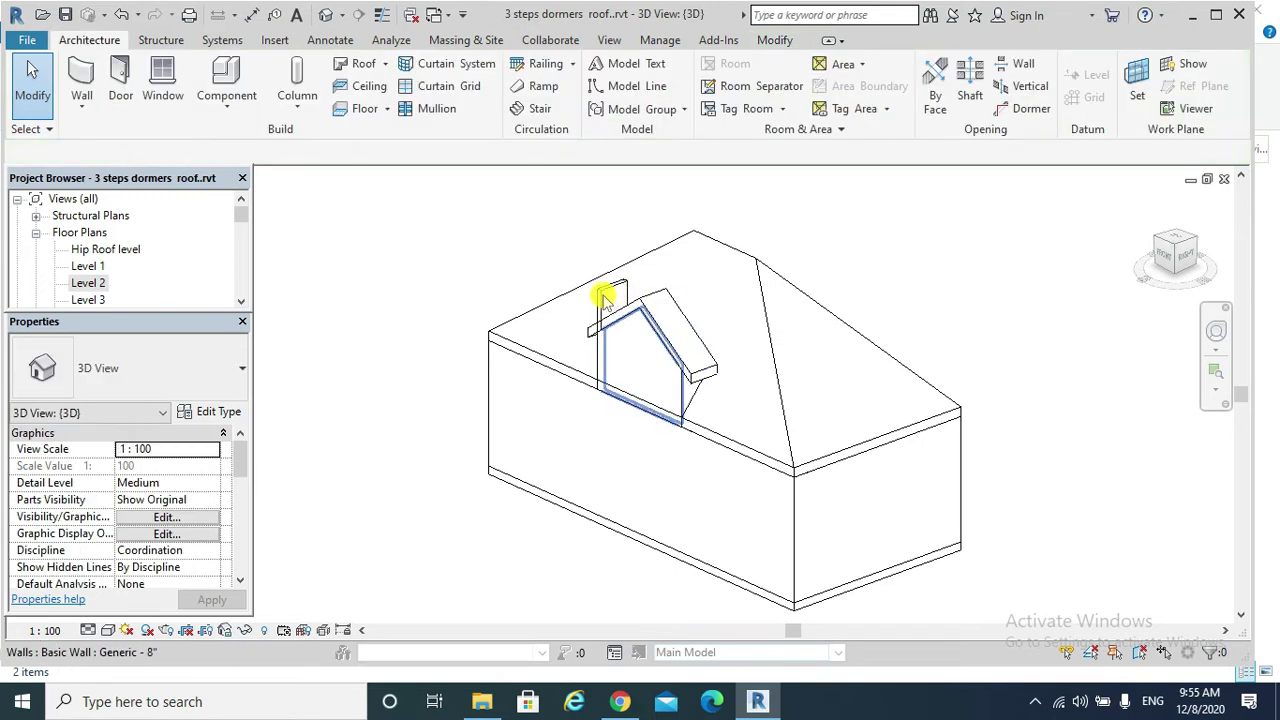
{"action": "left_click", "coordinate": [604, 300]}
{"action": "left_click", "coordinate": [897, 95]}
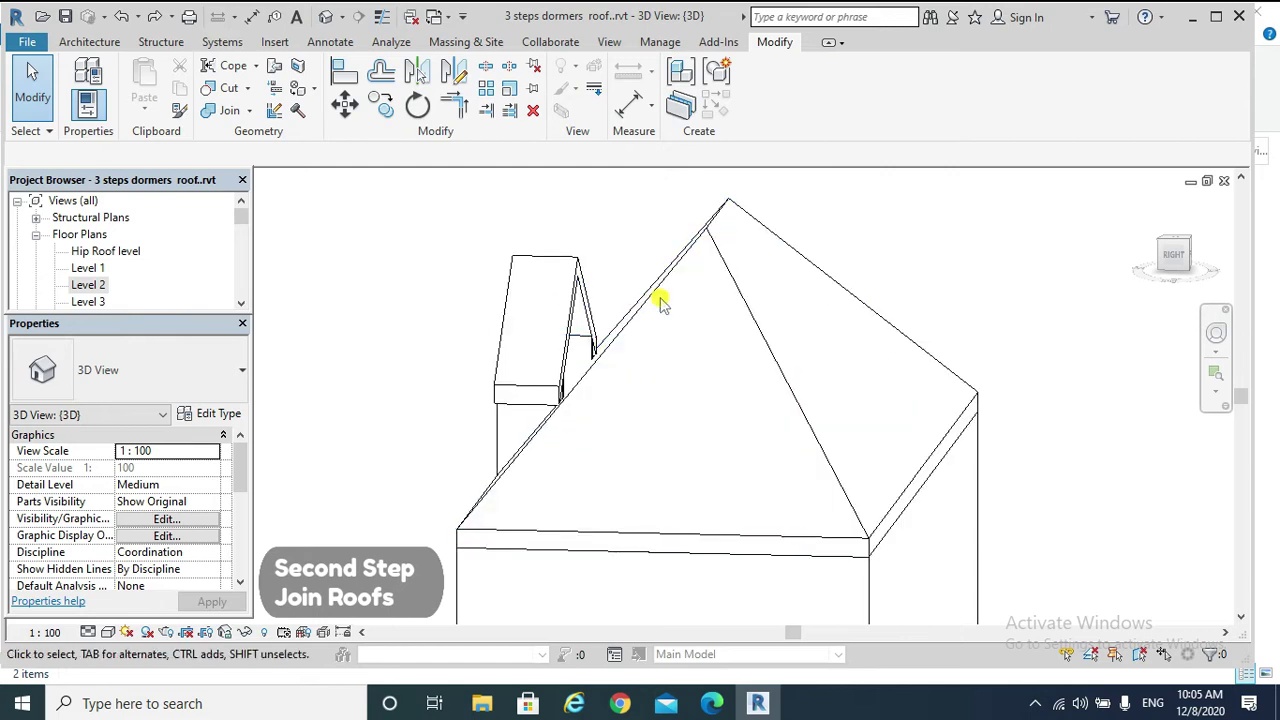
Join the dormer roof's back edge onto the main hip roof face with Join/Unjoin Roof.
{"action": "left_click", "coordinate": [573, 295]}
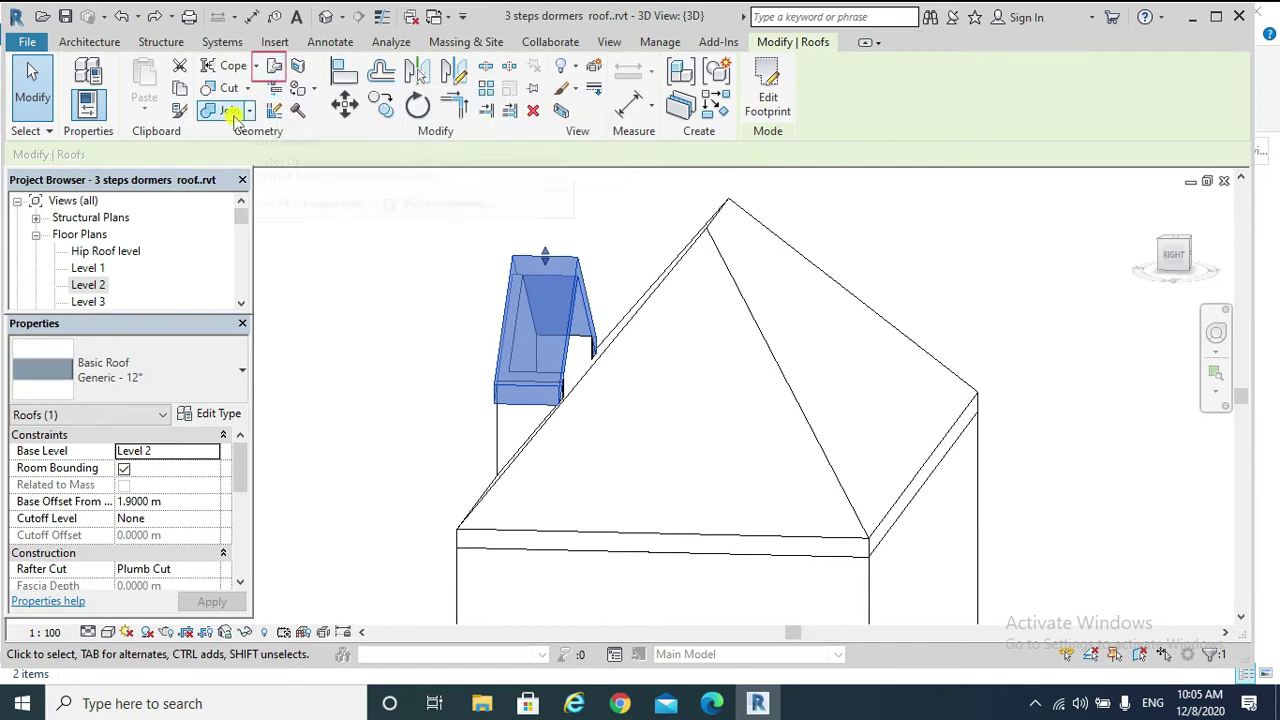
{"action": "left_click", "coordinate": [274, 65]}
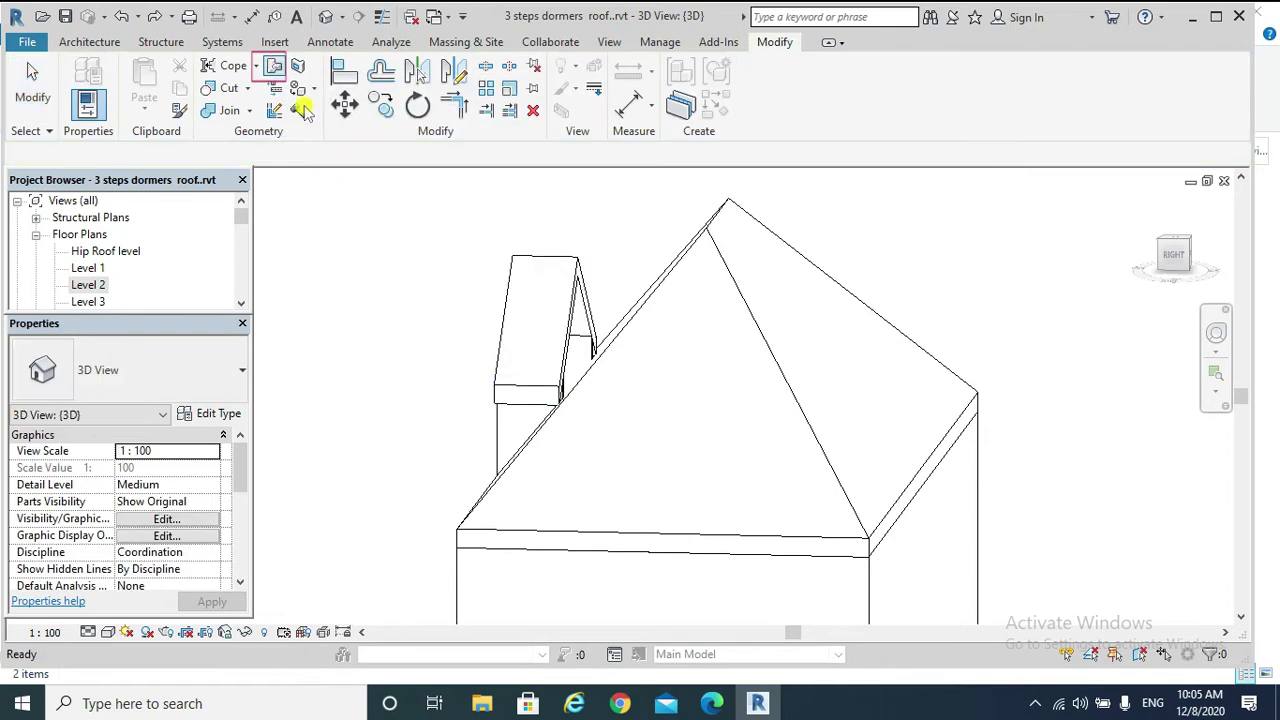
{"action": "left_click", "coordinate": [568, 305]}
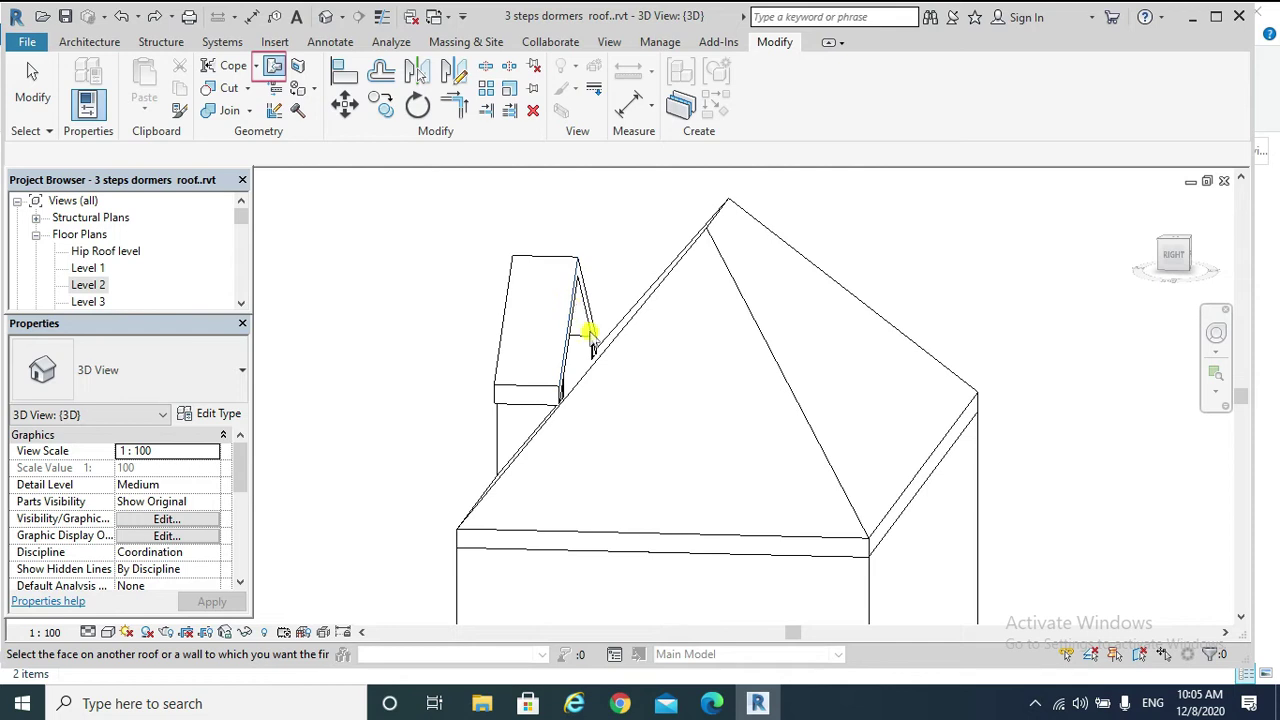
{"action": "middle_click_drag", "start_coordinate": [607, 385], "coordinate": [643, 394], "text": "shift"}
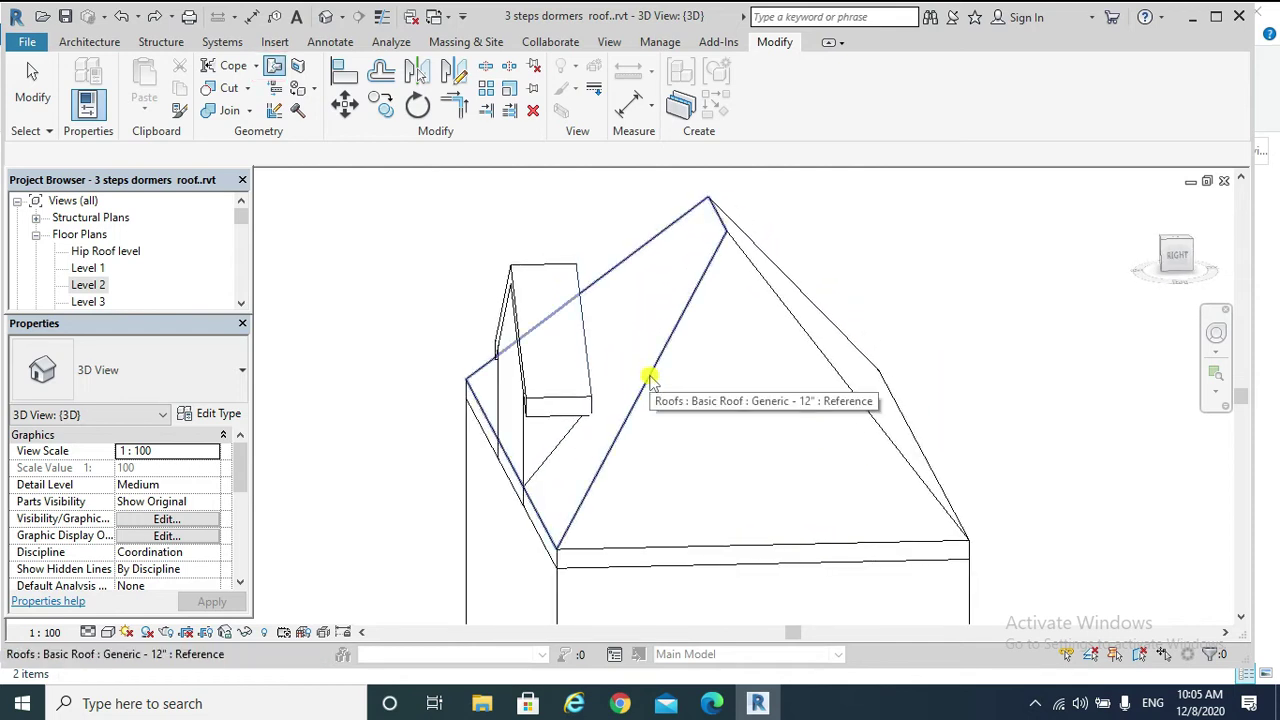
{"action": "left_click", "coordinate": [650, 378]}
{"action": "scroll", "coordinate": [652, 377], "scroll_direction": "down", "scroll_amount": 4}
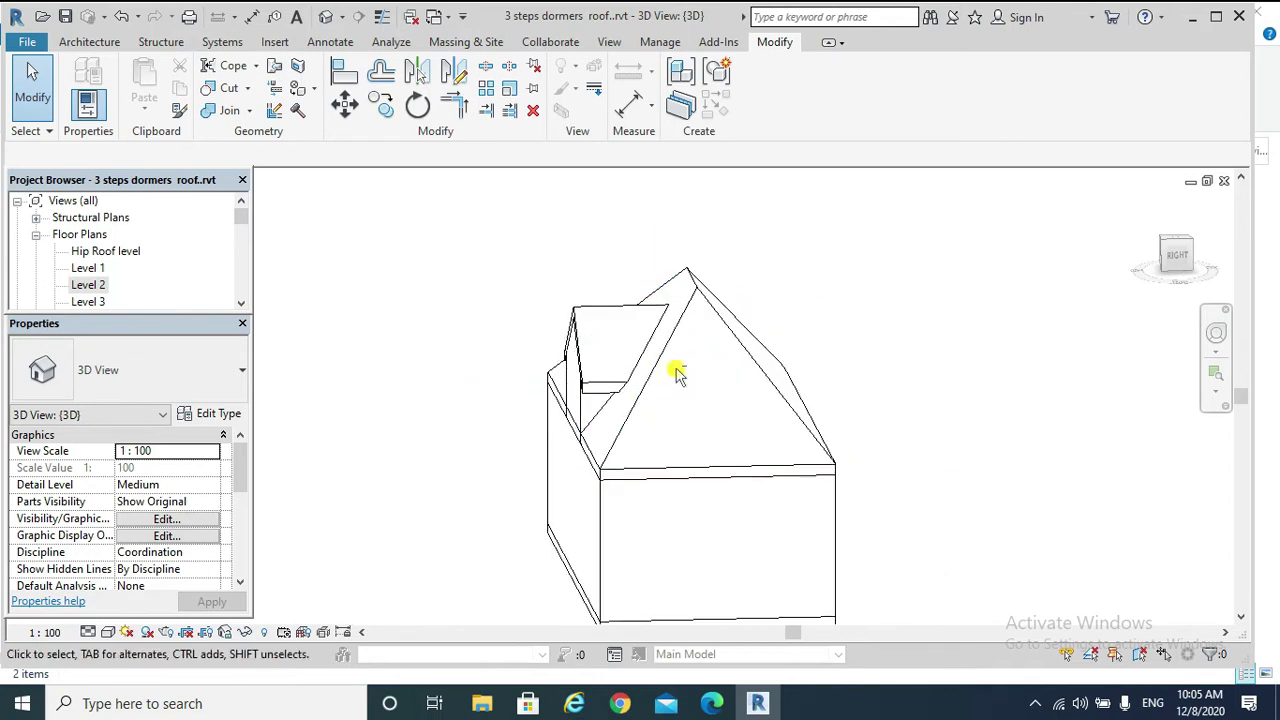
{"action": "middle_click_drag", "start_coordinate": [678, 373], "coordinate": [651, 394], "text": "shift"}
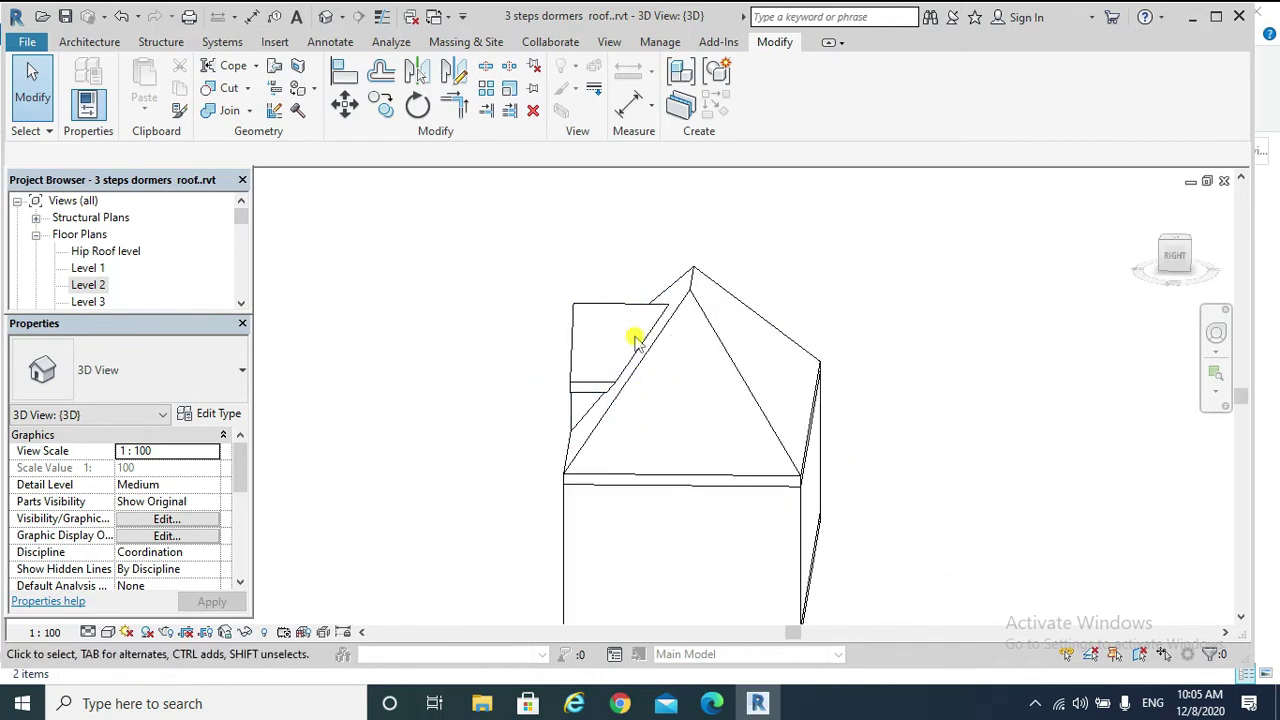
{"action": "middle_click_drag", "start_coordinate": [635, 340], "coordinate": [660, 334], "text": "shift"}
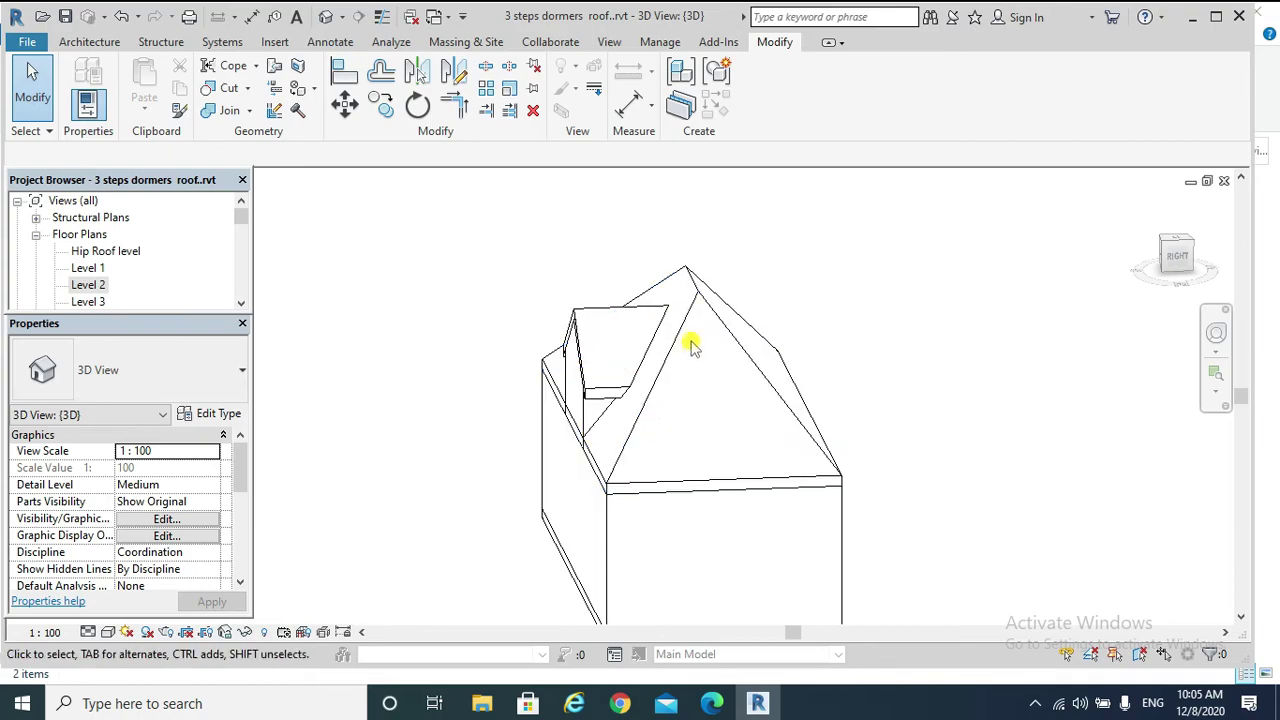
{"action": "scroll", "coordinate": [692, 346], "scroll_direction": "up", "scroll_amount": 2}
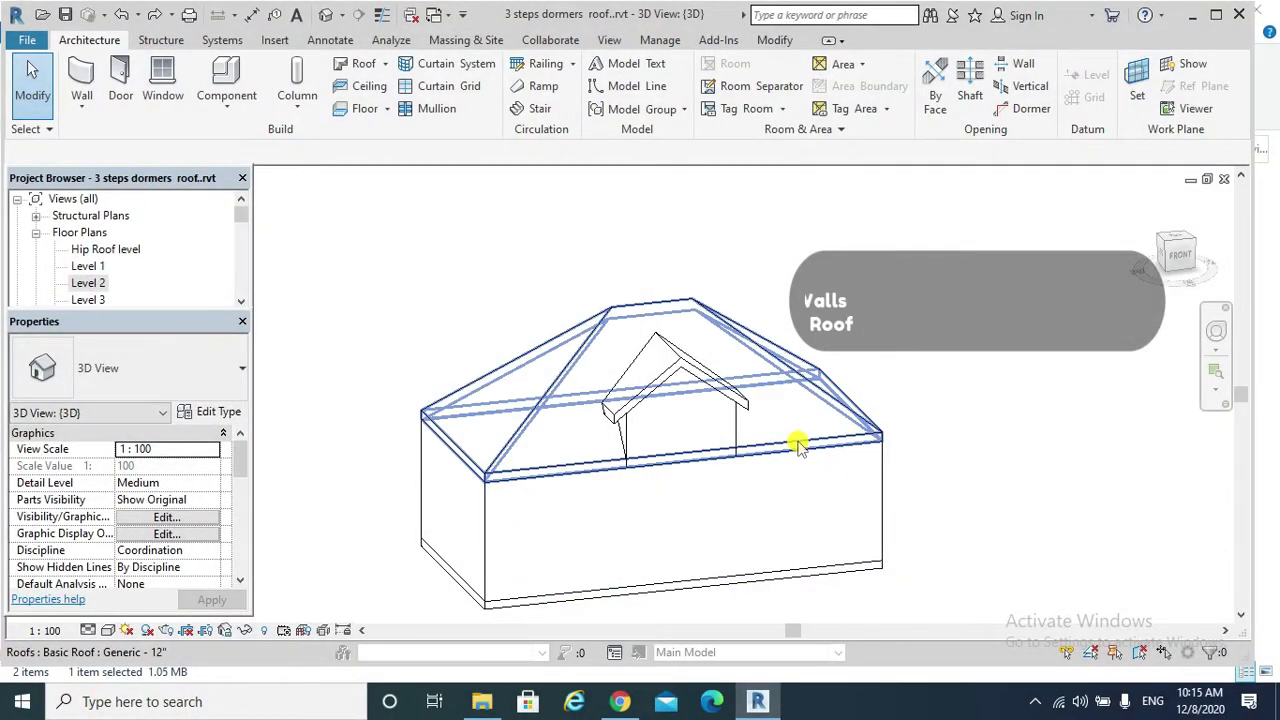
Select the main hip roof, orbit to face the dormer, and launch Opening > Dormer.
{"action": "left_click", "coordinate": [728, 398]}
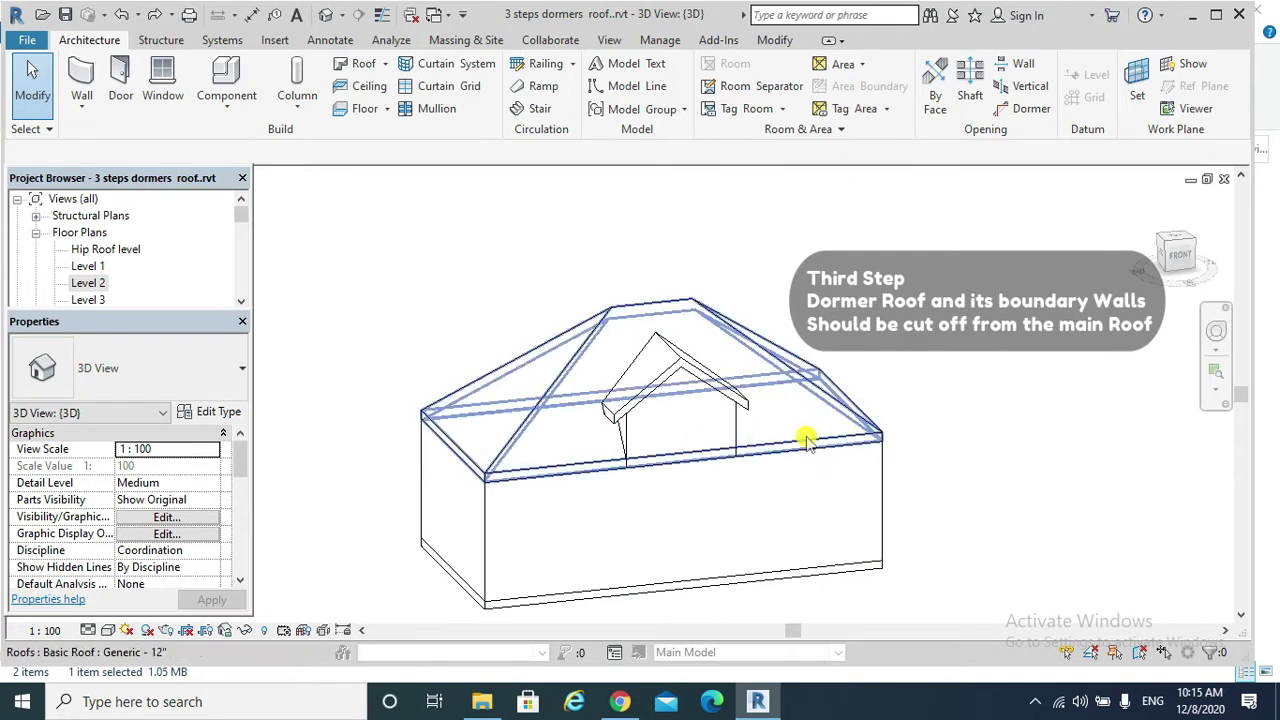
{"action": "middle_click_drag", "start_coordinate": [806, 440], "coordinate": [814, 389], "text": "shift"}
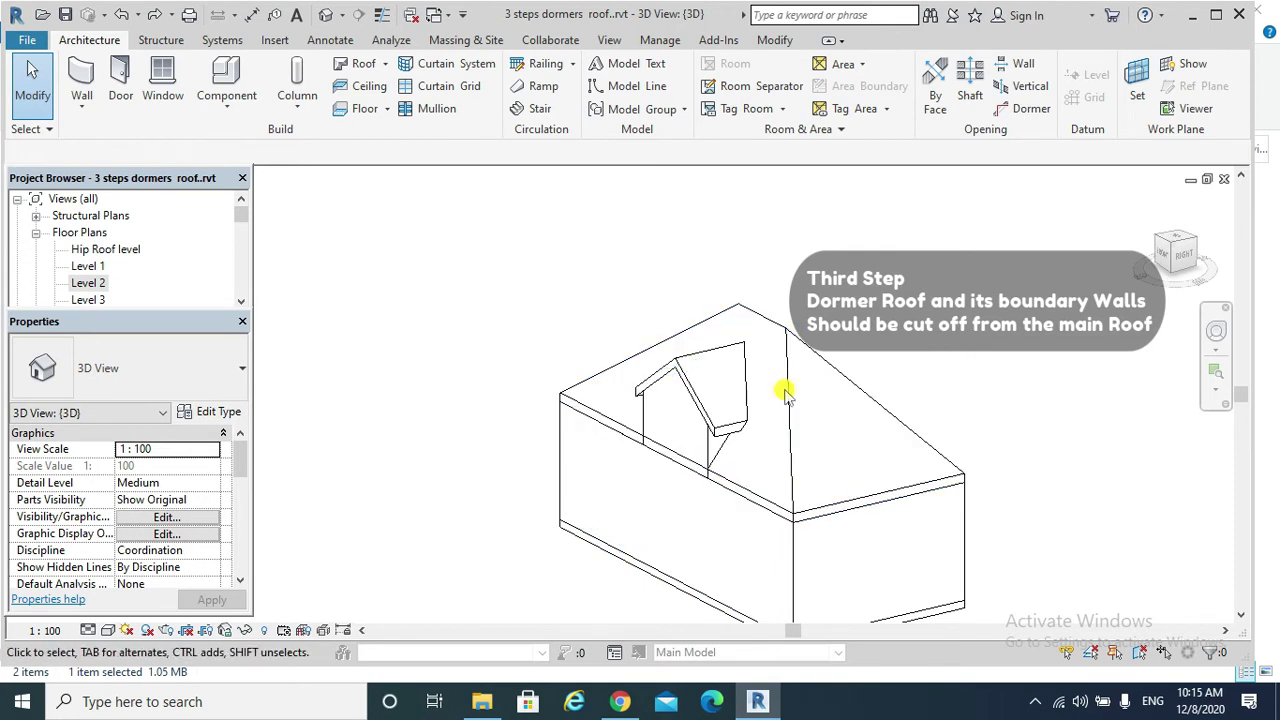
{"action": "middle_click_drag", "start_coordinate": [780, 391], "coordinate": [697, 408], "text": "shift"}
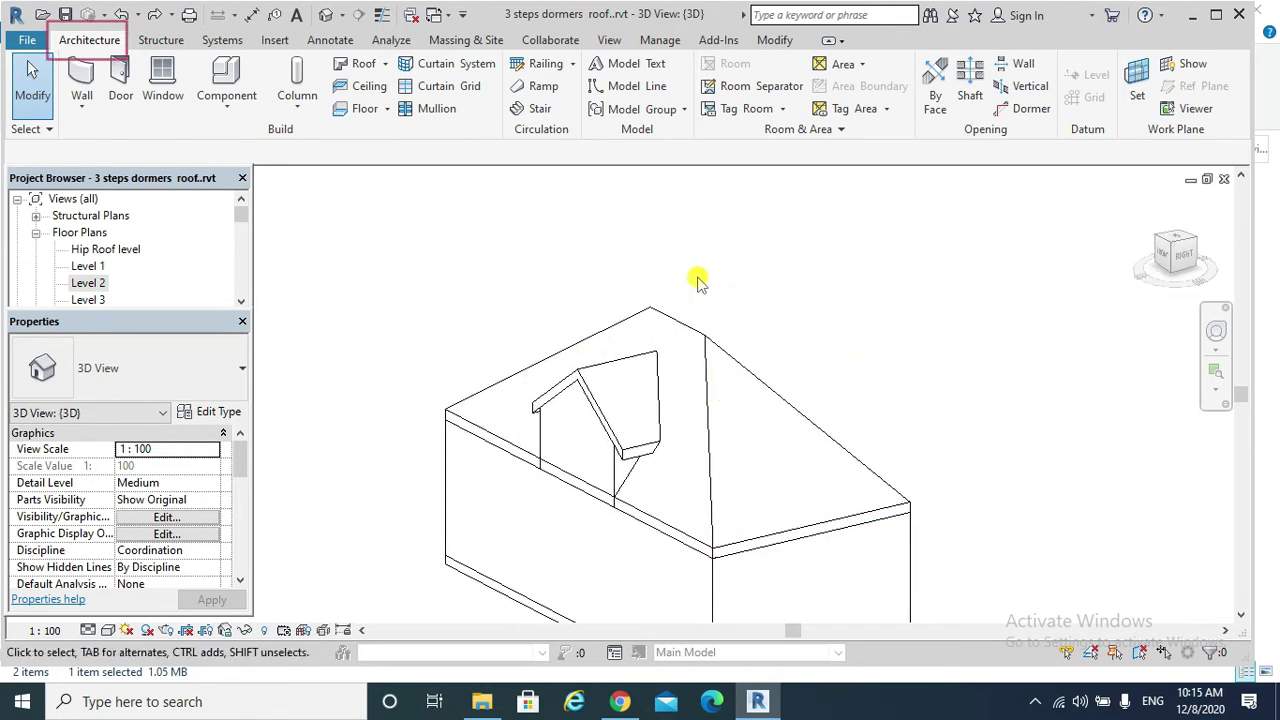
{"action": "left_click", "coordinate": [1022, 108]}
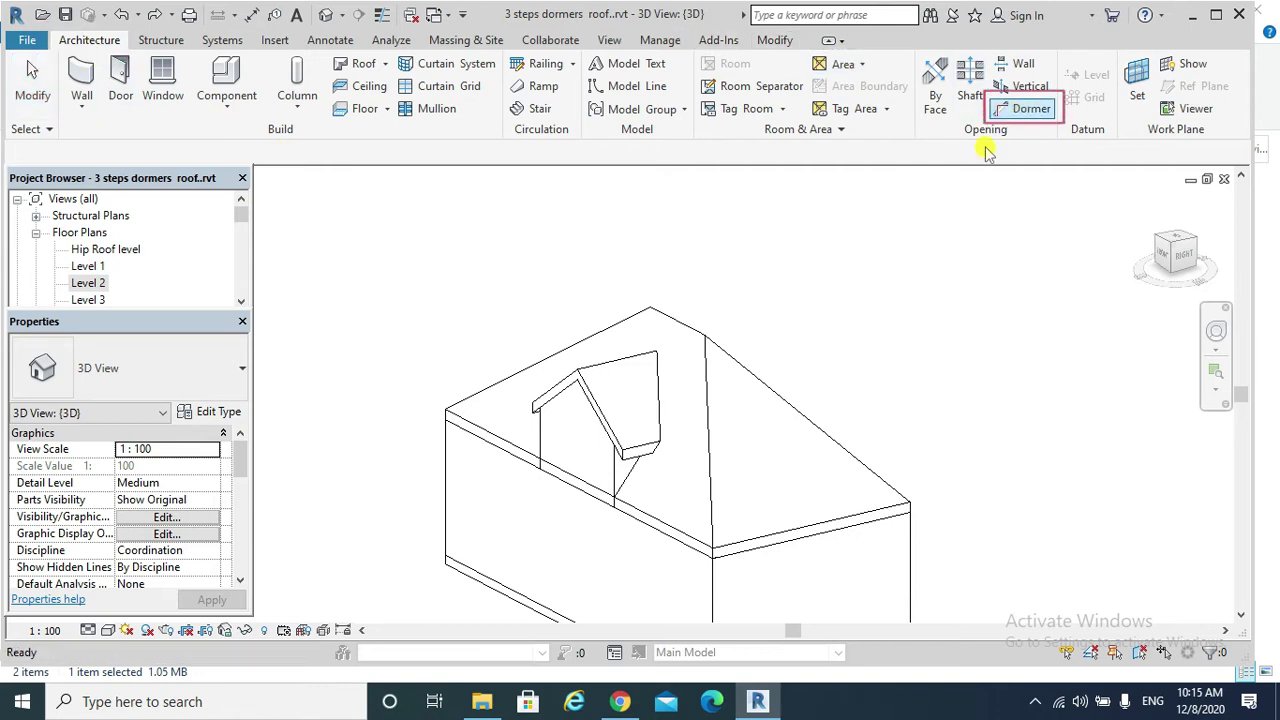
Choose the main roof and pick the first dormer side wall face as a boundary.
{"action": "left_click", "coordinate": [707, 340]}
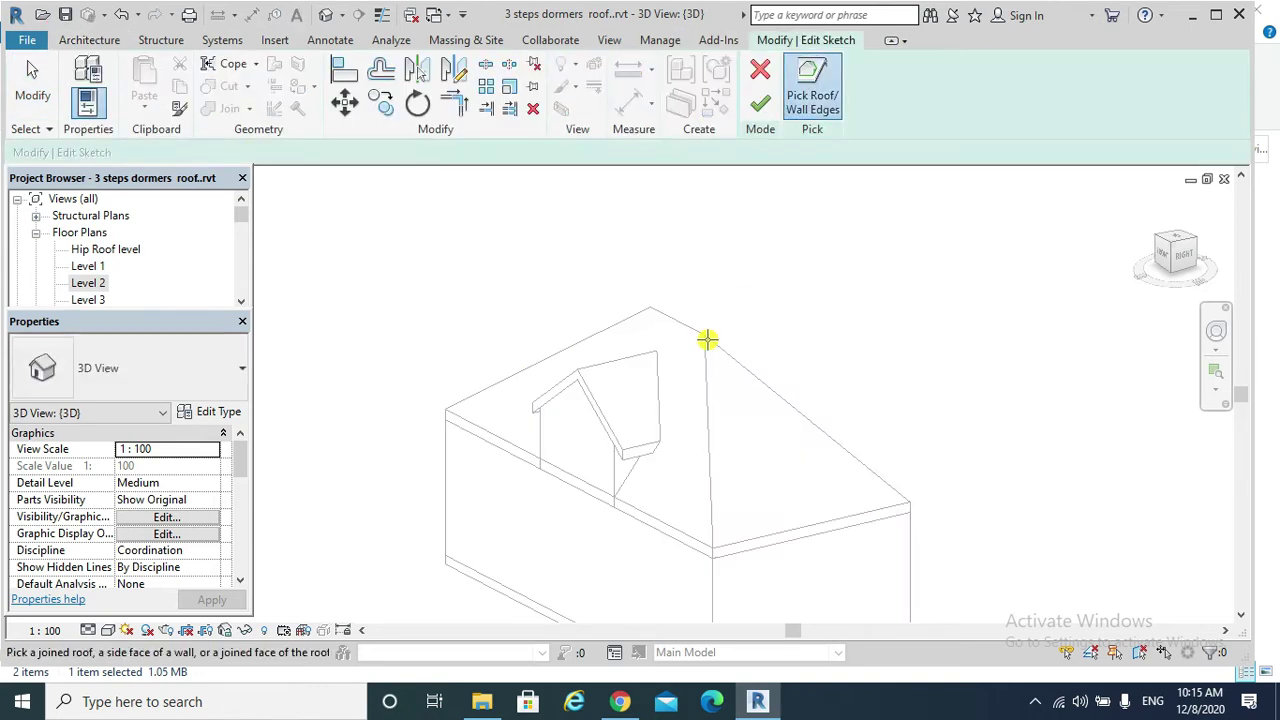
{"action": "left_click", "coordinate": [818, 103]}
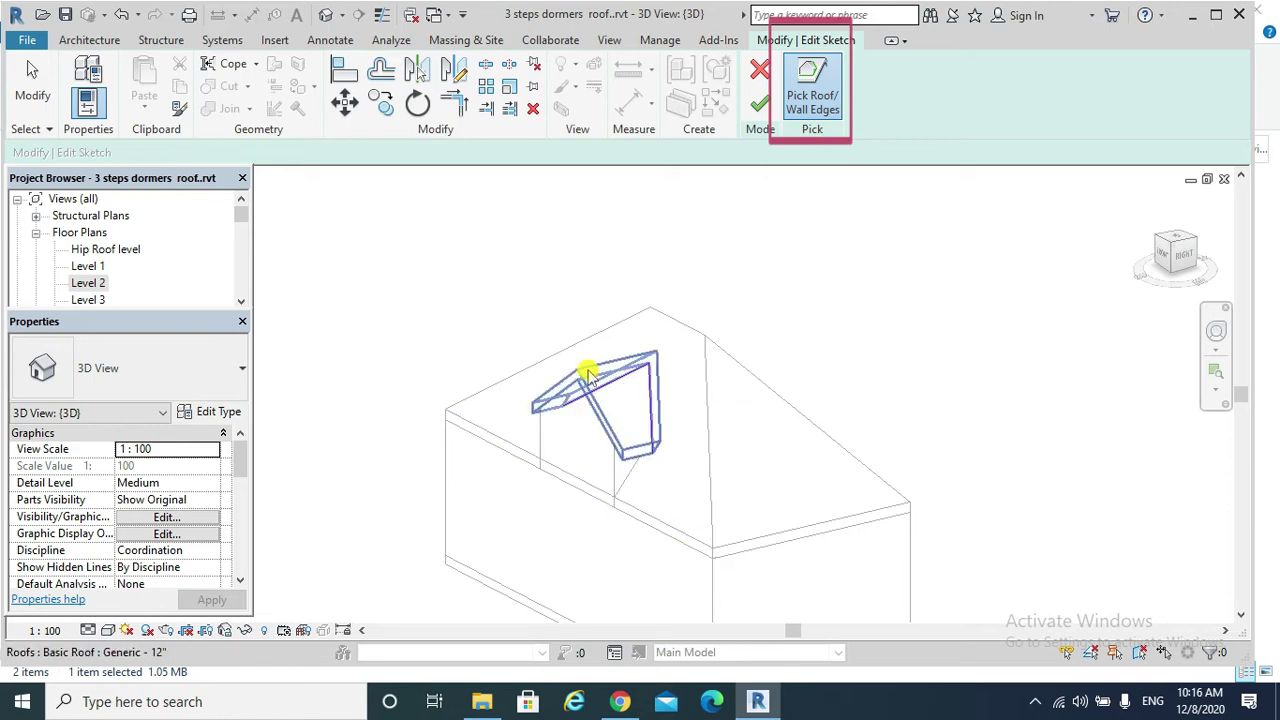
{"action": "left_click", "coordinate": [621, 478]}
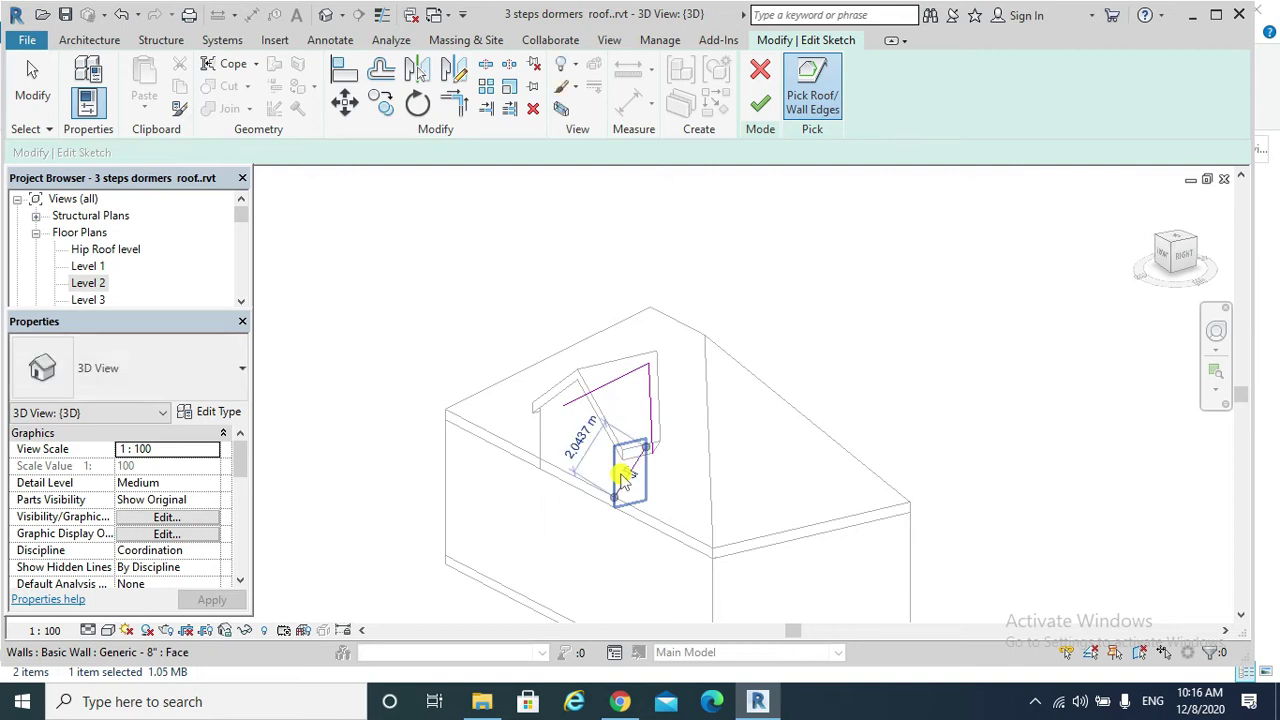
{"action": "scroll", "coordinate": [637, 494], "scroll_direction": "up", "scroll_amount": 4}
{"action": "scroll", "coordinate": [637, 494], "scroll_direction": "down", "scroll_amount": 1}
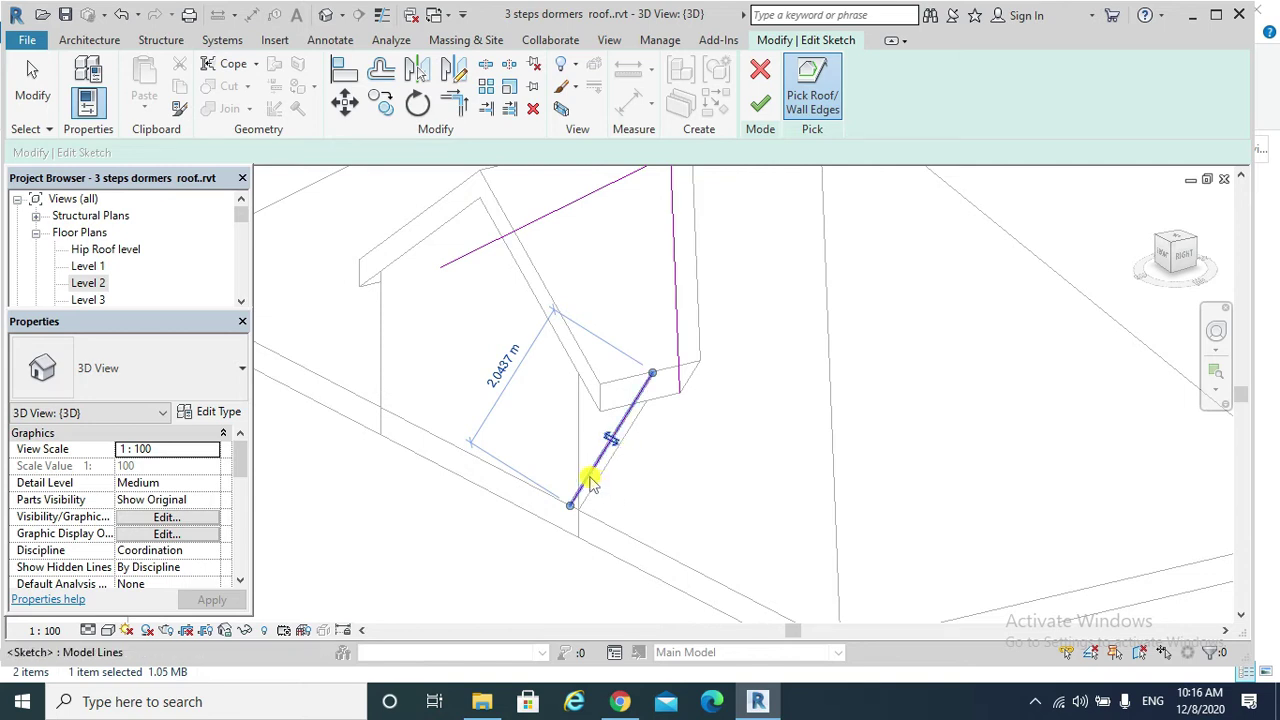
Pick the other dormer side wall face and the 4.1936 m front wall bottom edge.
{"action": "middle_click_drag", "start_coordinate": [584, 479], "coordinate": [651, 523]}
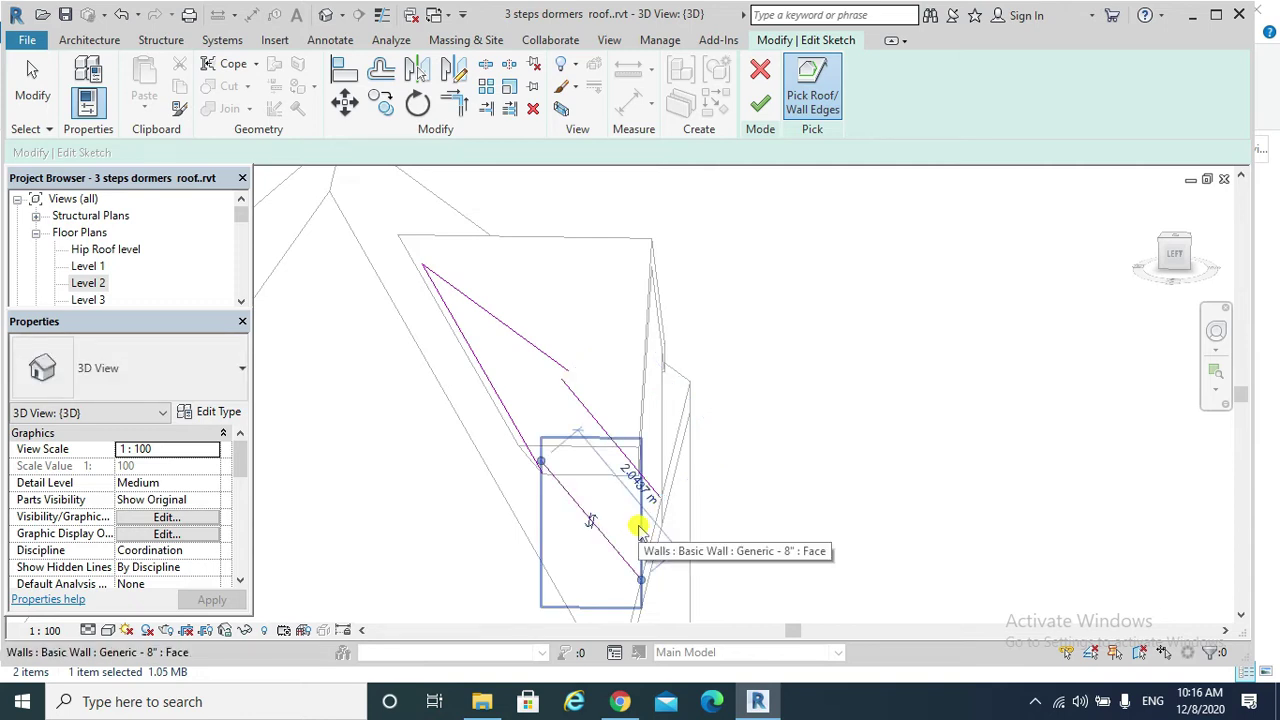
{"action": "left_click", "coordinate": [586, 520]}
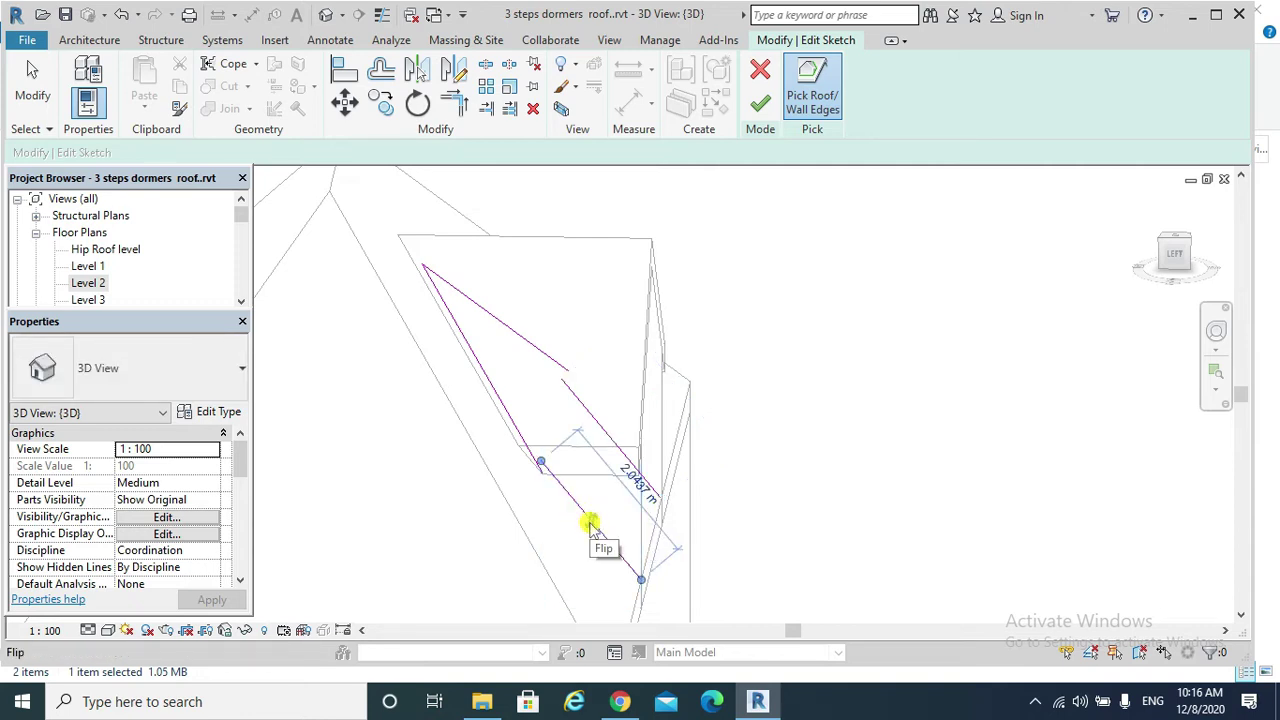
{"action": "middle_click_drag", "start_coordinate": [649, 511], "coordinate": [620, 520], "text": "shift"}
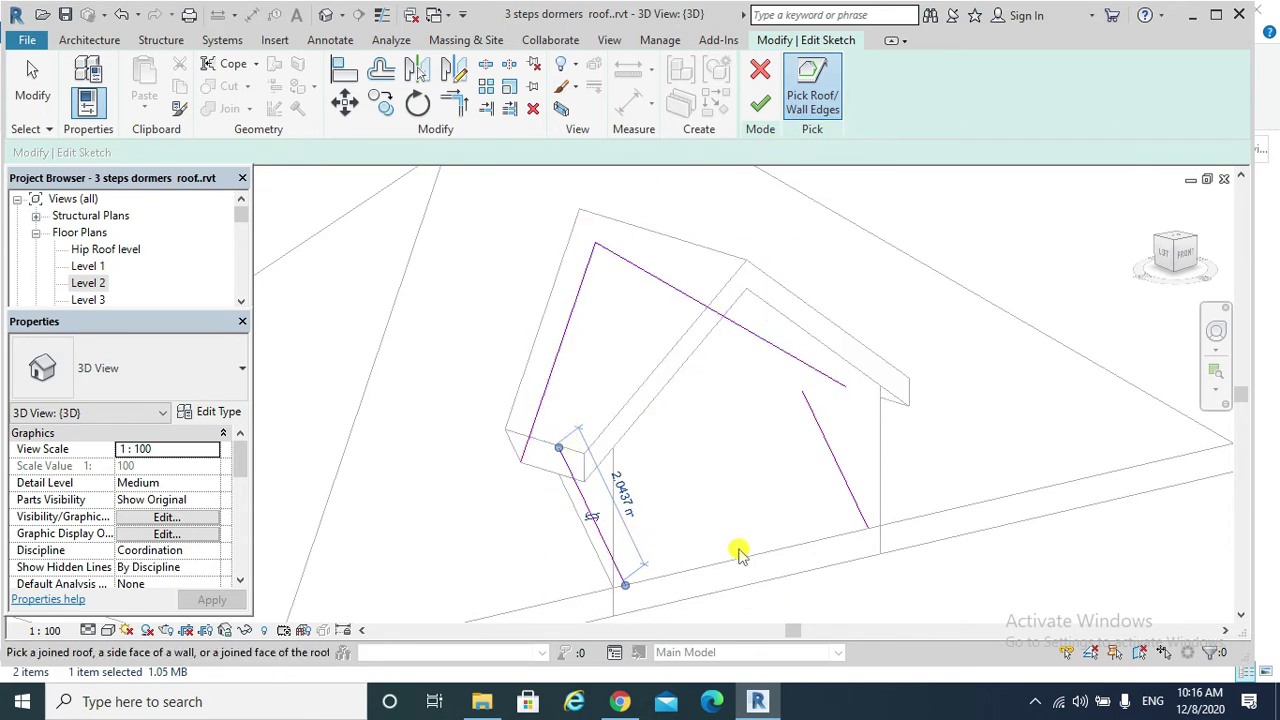
{"action": "left_click", "coordinate": [815, 347]}
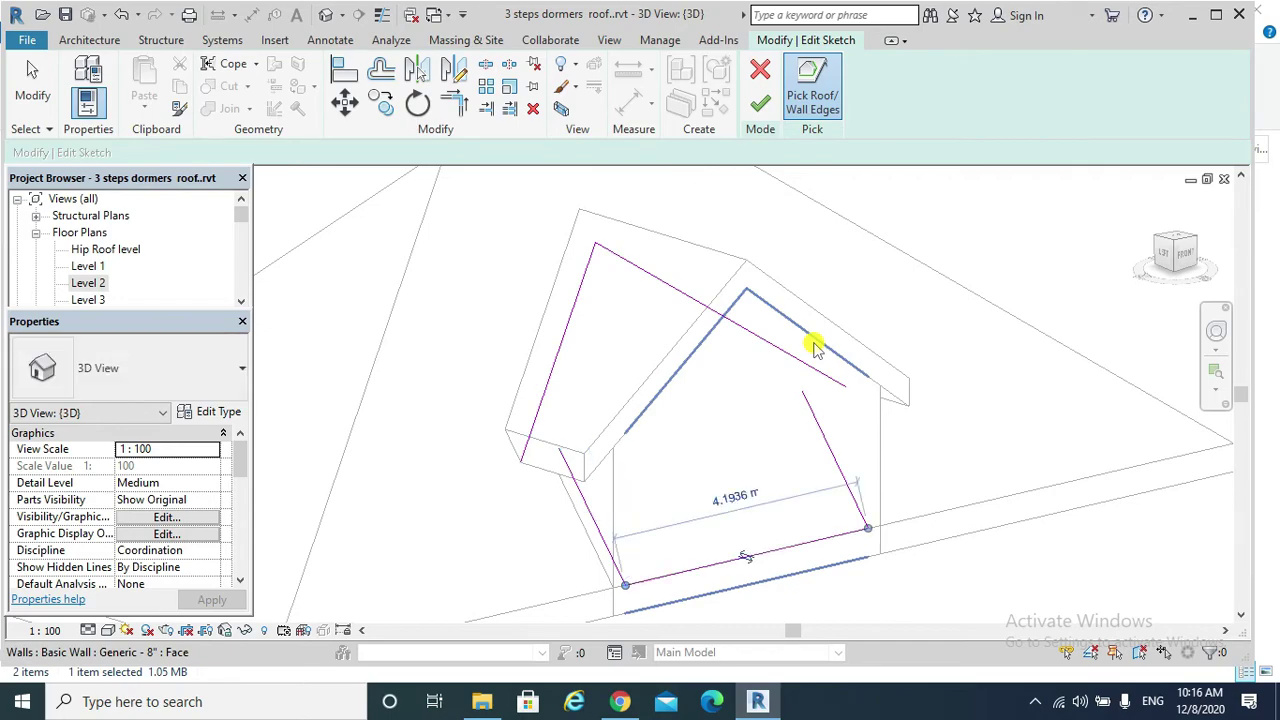
{"action": "middle_click_drag", "start_coordinate": [812, 400], "coordinate": [757, 214], "text": "shift"}
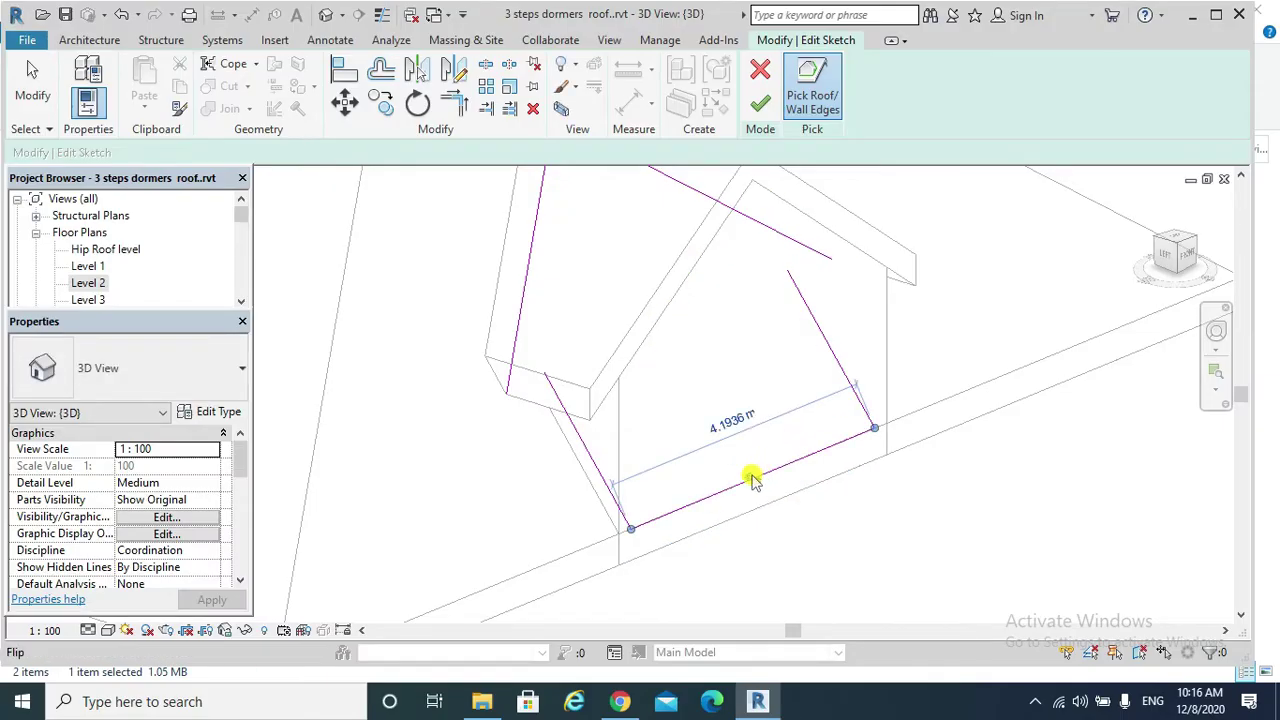
{"action": "middle_click_drag", "start_coordinate": [760, 462], "coordinate": [707, 437], "text": "shift"}
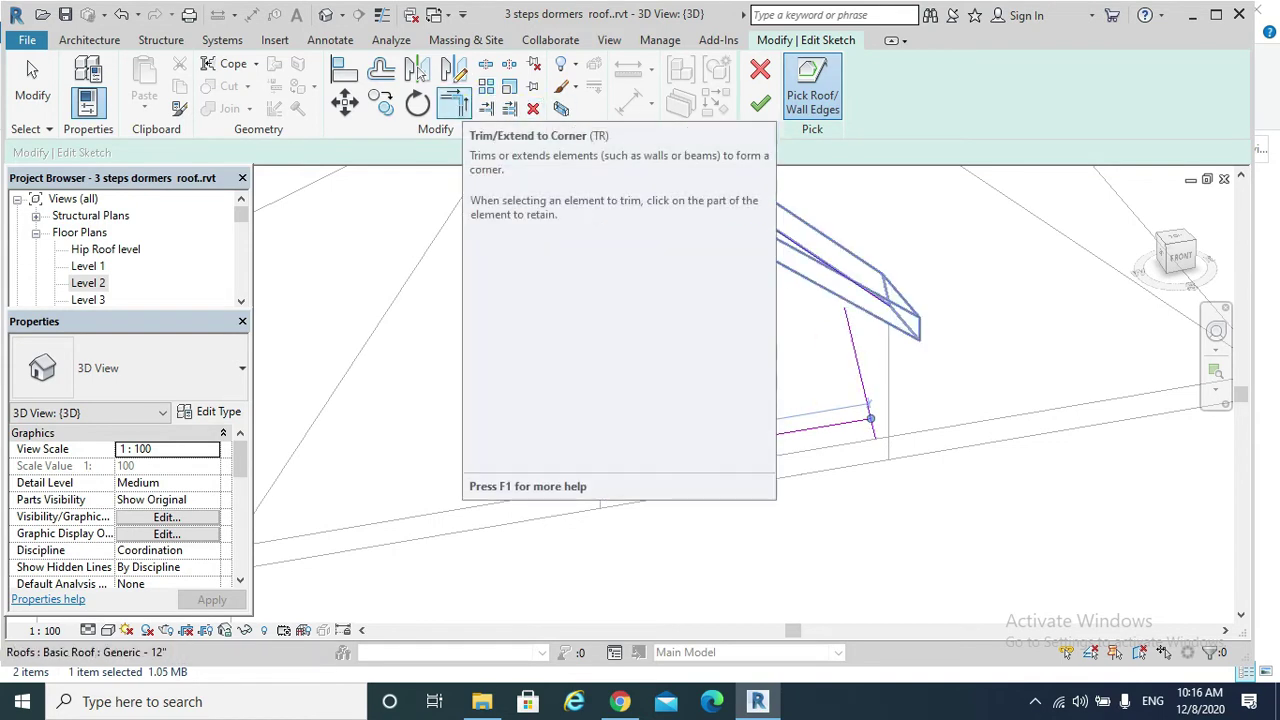
Trim the right side, roof and left sloped sketch lines into corners with Trim/Extend.
{"action": "left_click", "coordinate": [453, 102]}
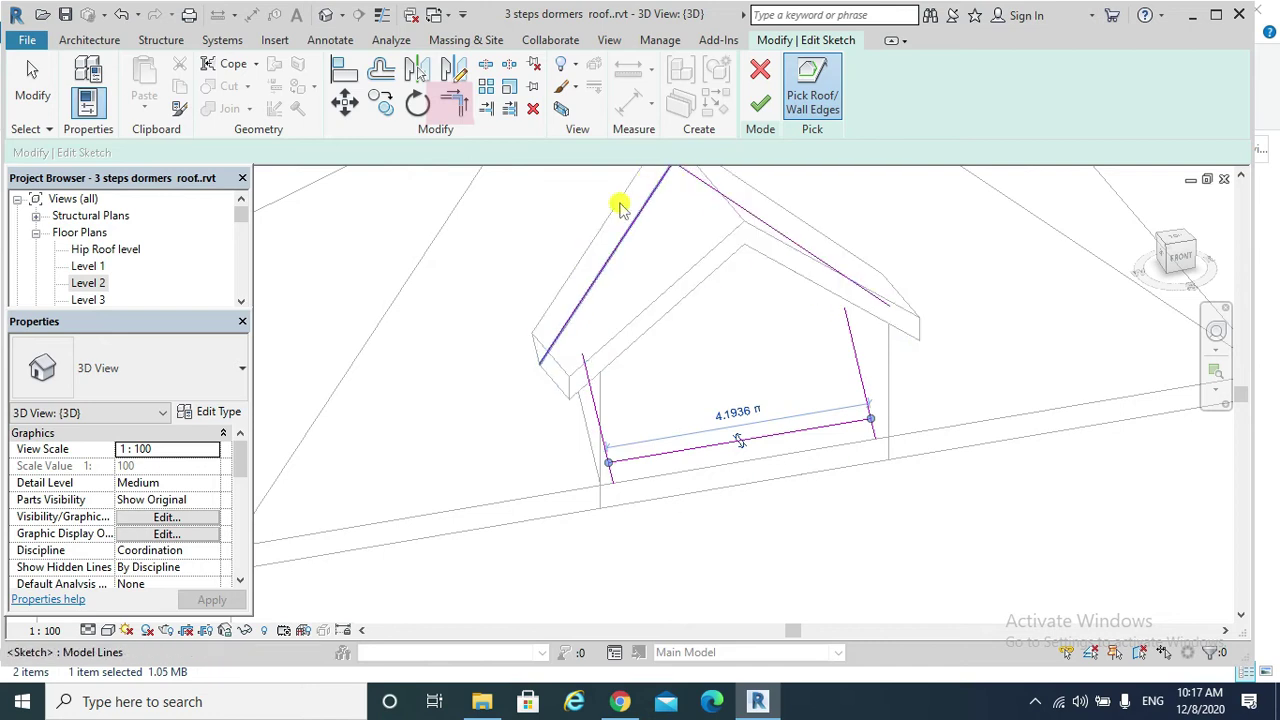
{"action": "middle_click_drag", "start_coordinate": [768, 497], "coordinate": [843, 445], "text": "shift"}
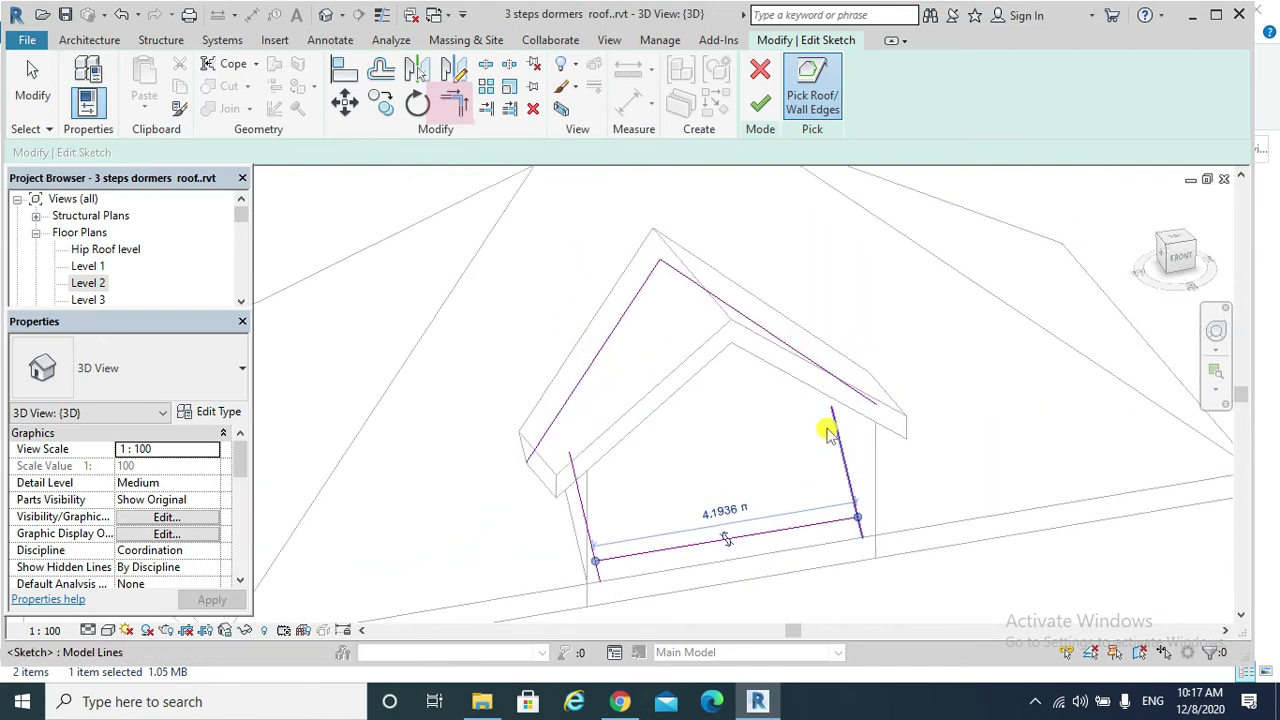
{"action": "left_click", "coordinate": [827, 430]}
{"action": "left_click", "coordinate": [814, 357]}
{"action": "left_click", "coordinate": [694, 286]}
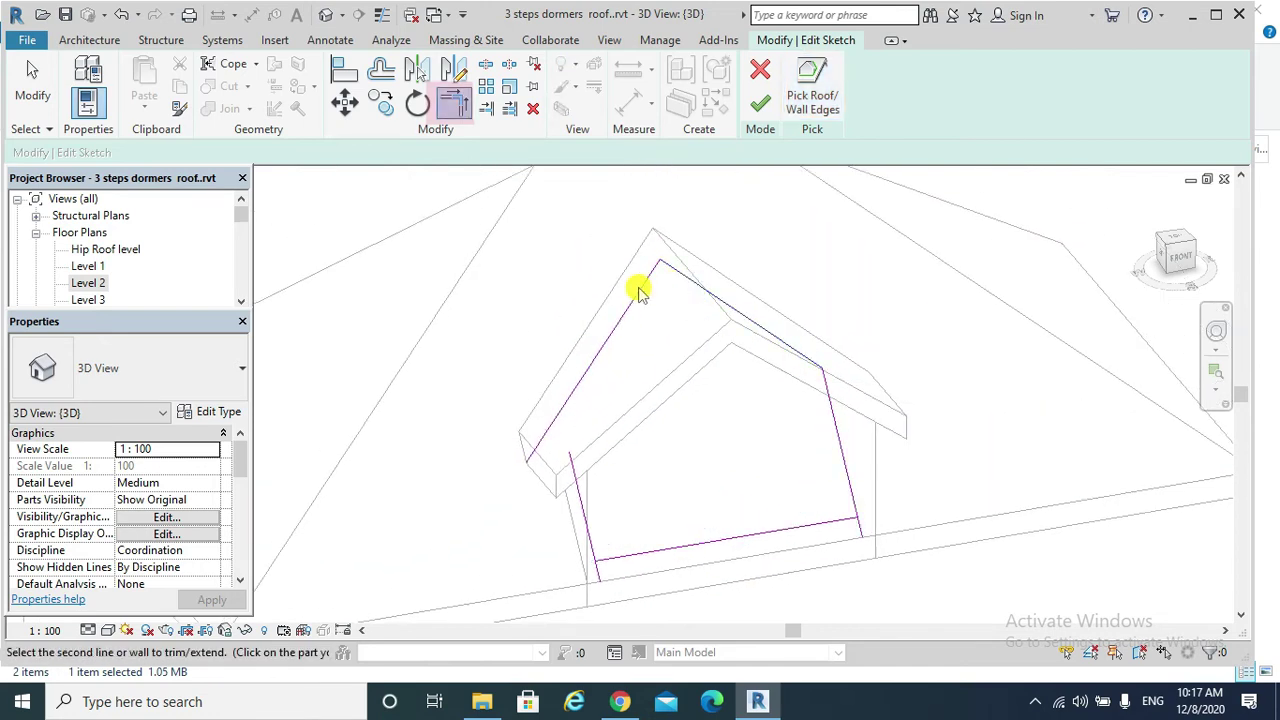
{"action": "left_click", "coordinate": [641, 293]}
{"action": "left_click", "coordinate": [641, 293]}
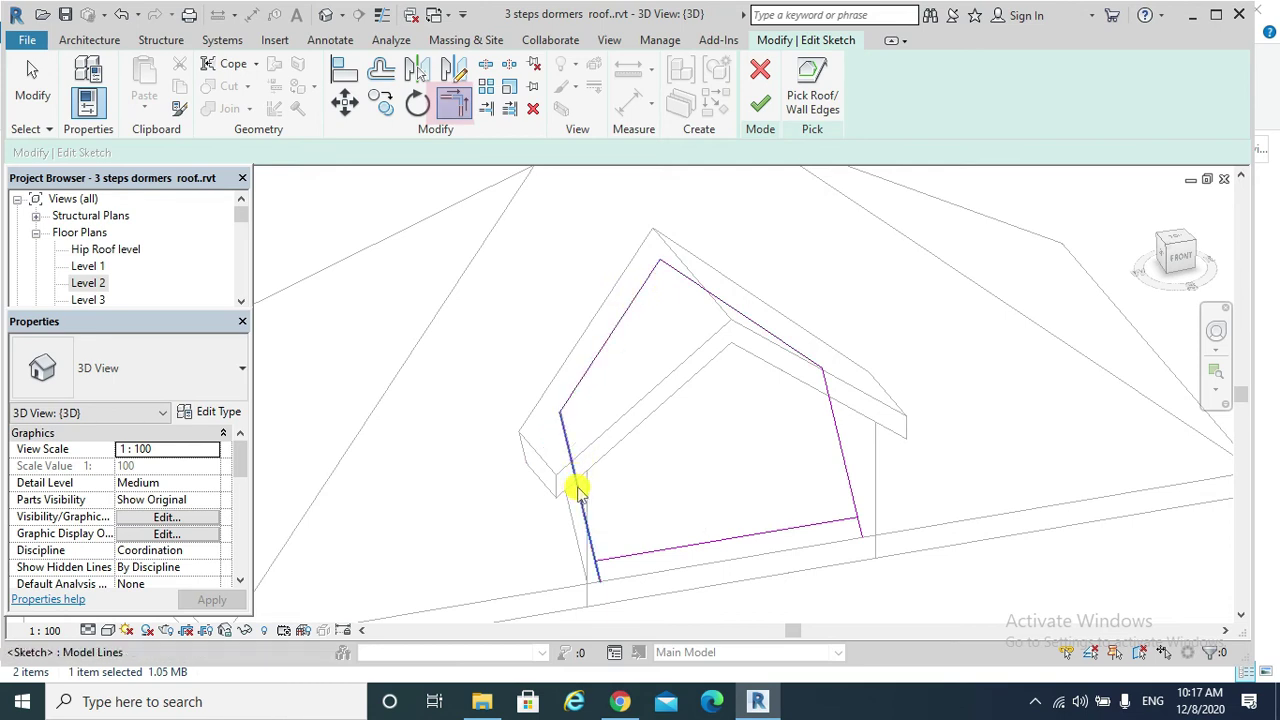
Close the bottom-left and bottom-right corners and finish the dormer opening sketch.
{"action": "left_click", "coordinate": [577, 489]}
{"action": "left_click", "coordinate": [662, 549]}
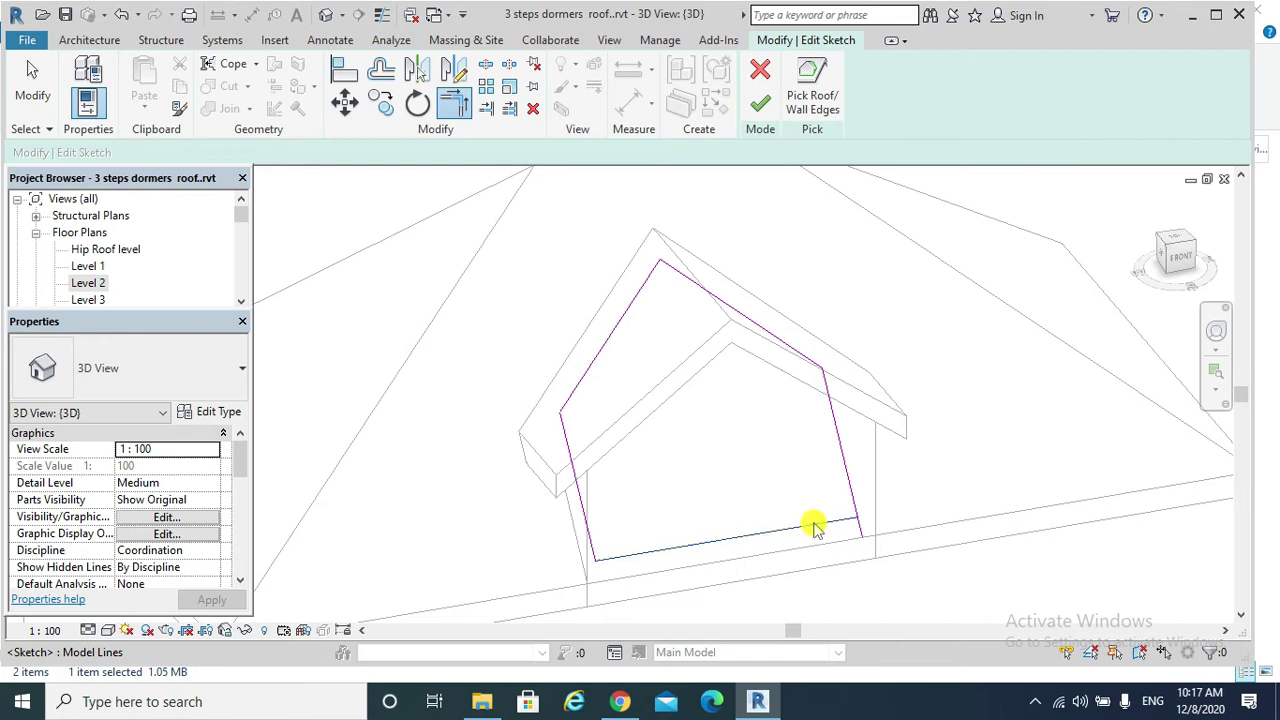
{"action": "left_click", "coordinate": [851, 500]}
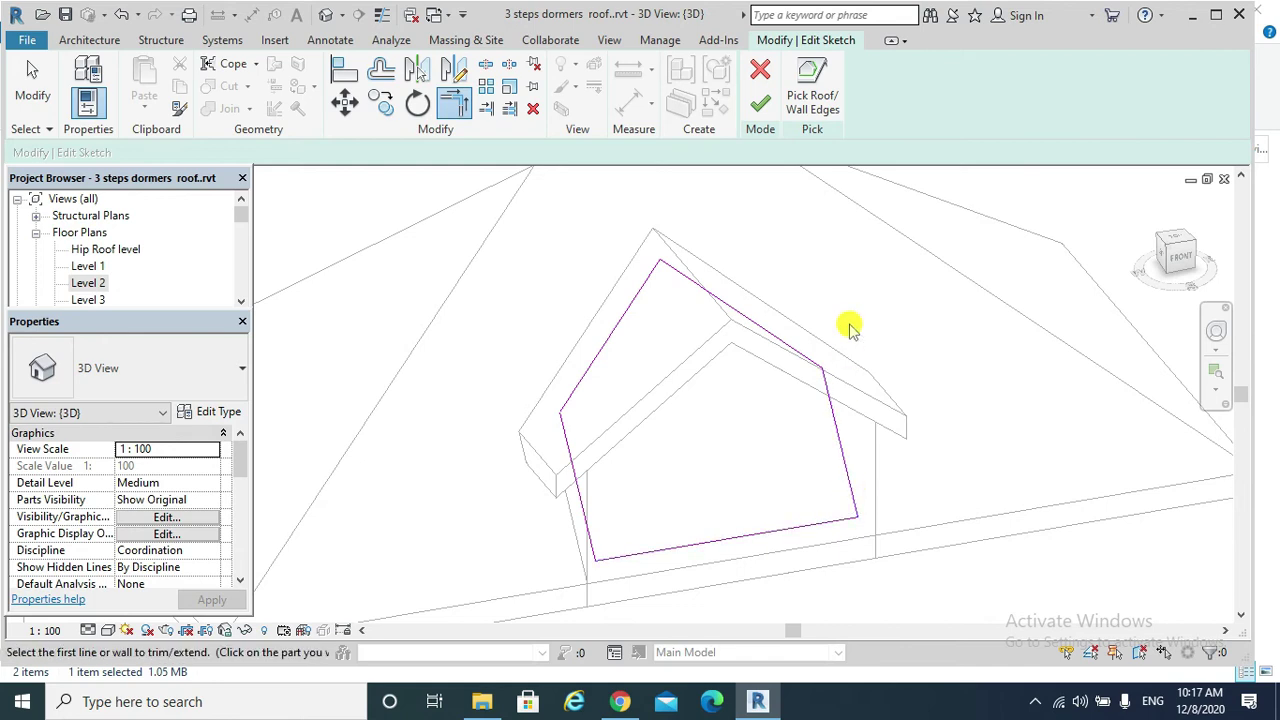
{"action": "left_click", "coordinate": [762, 103]}
{"action": "scroll", "coordinate": [877, 391], "scroll_direction": "down", "scroll_amount": 3}
Change the dormer's front wall to the Curtain Wall: Storefront type.
{"action": "scroll", "coordinate": [849, 417], "scroll_direction": "up", "scroll_amount": 3}
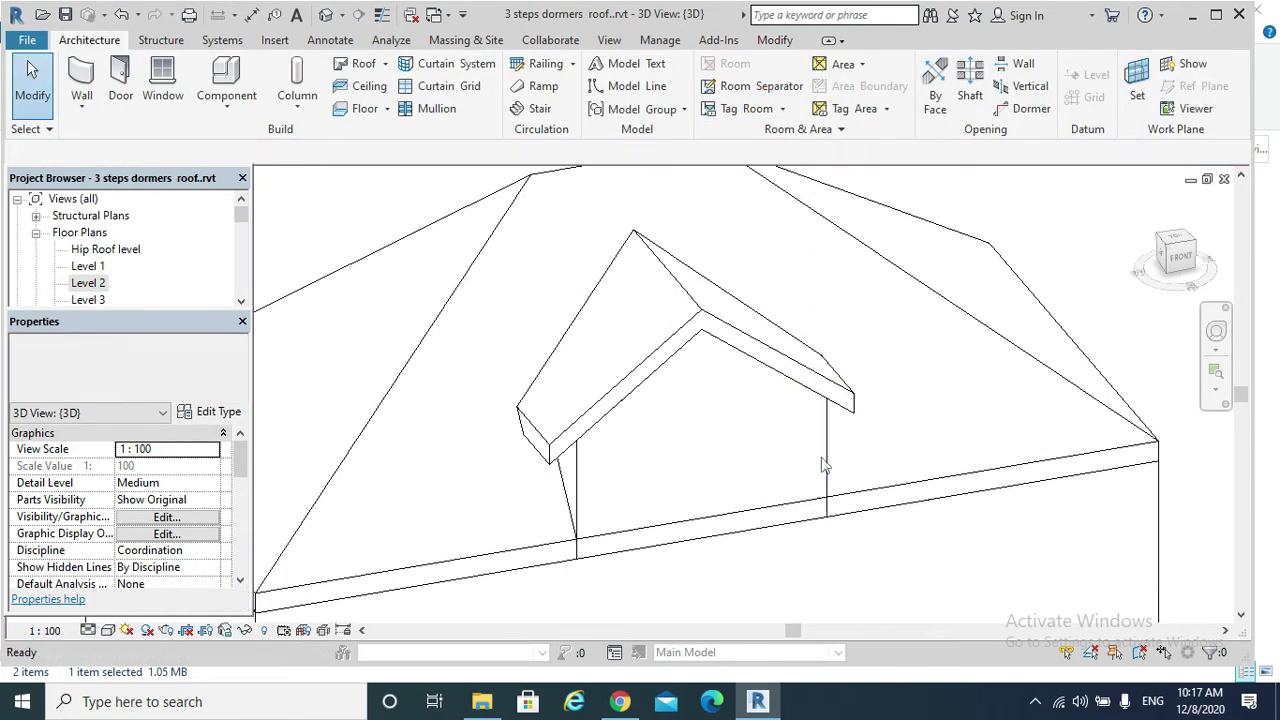
{"action": "left_click", "coordinate": [716, 428]}
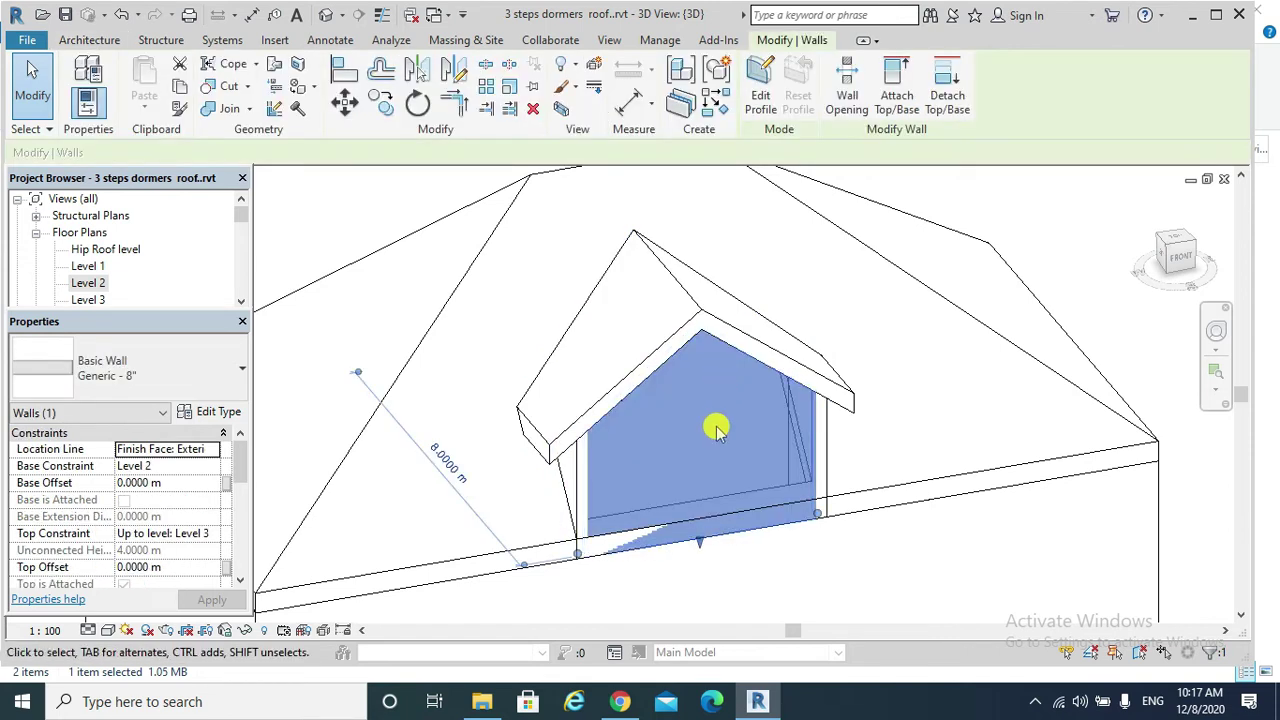
{"action": "left_click", "coordinate": [240, 373]}
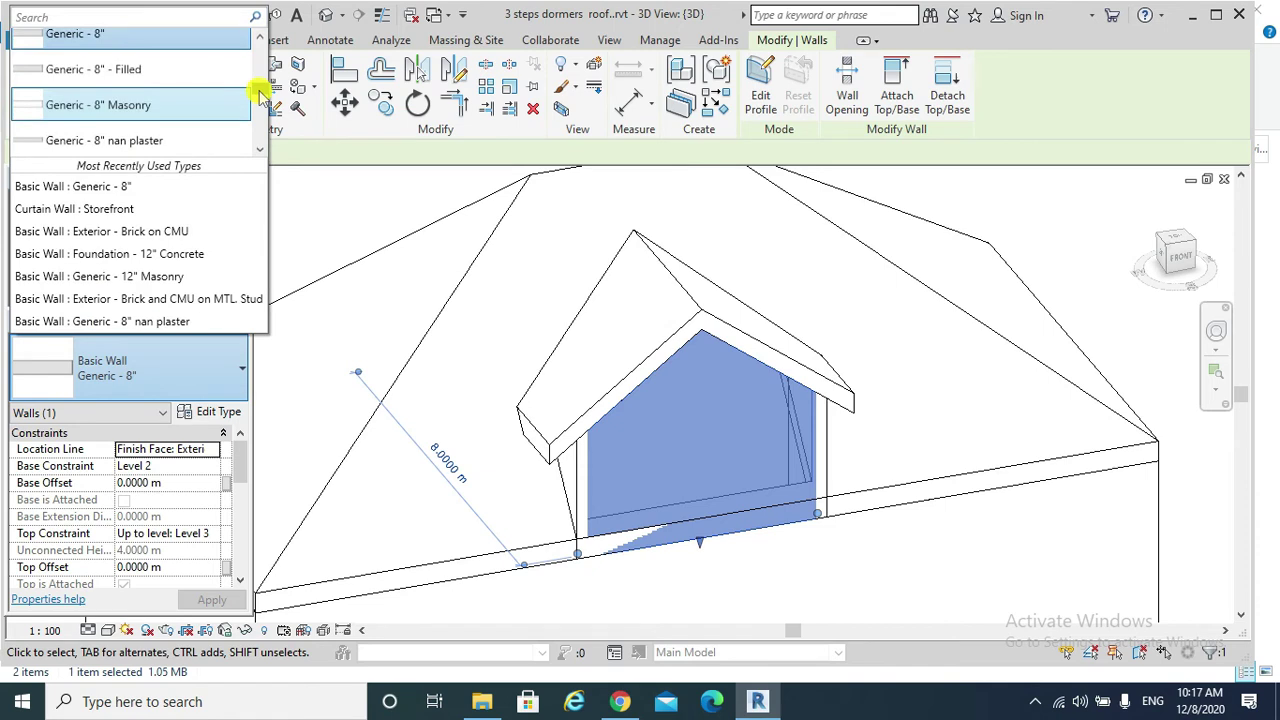
{"action": "left_click_drag", "start_coordinate": [257, 86], "coordinate": [258, 134]}
{"action": "left_click", "coordinate": [84, 92]}
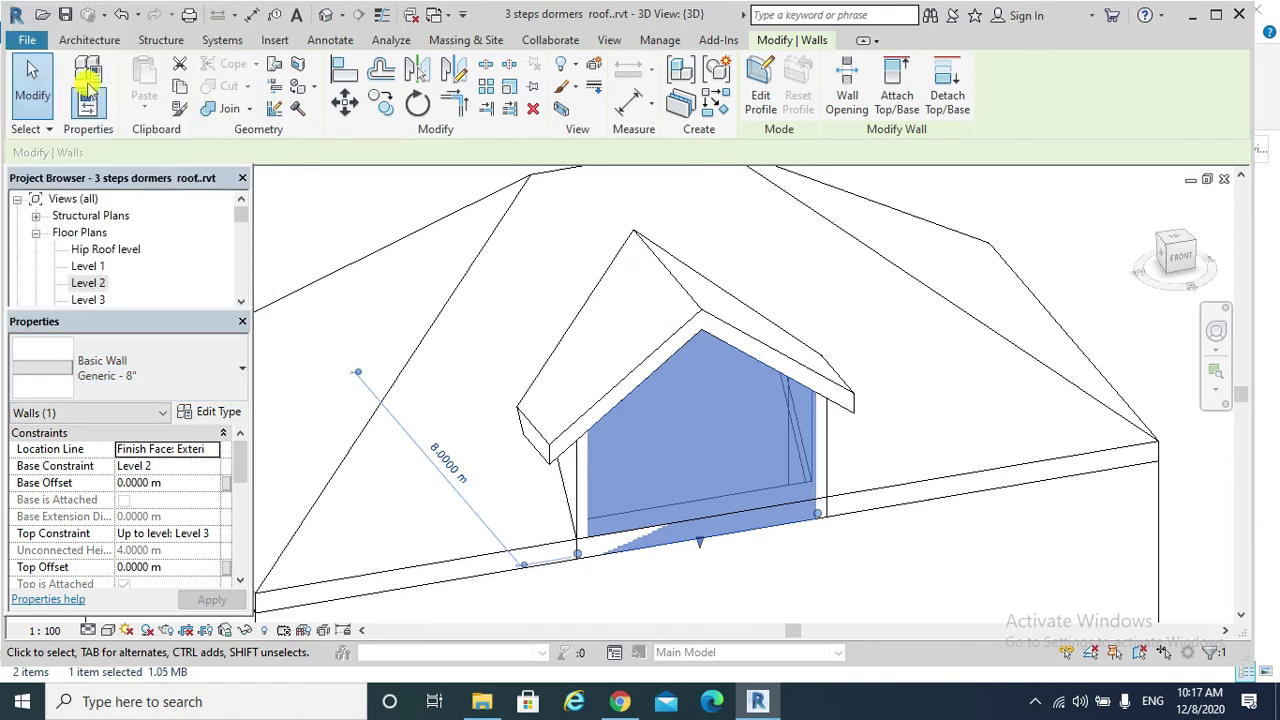
{"action": "key", "text": "Escape"}
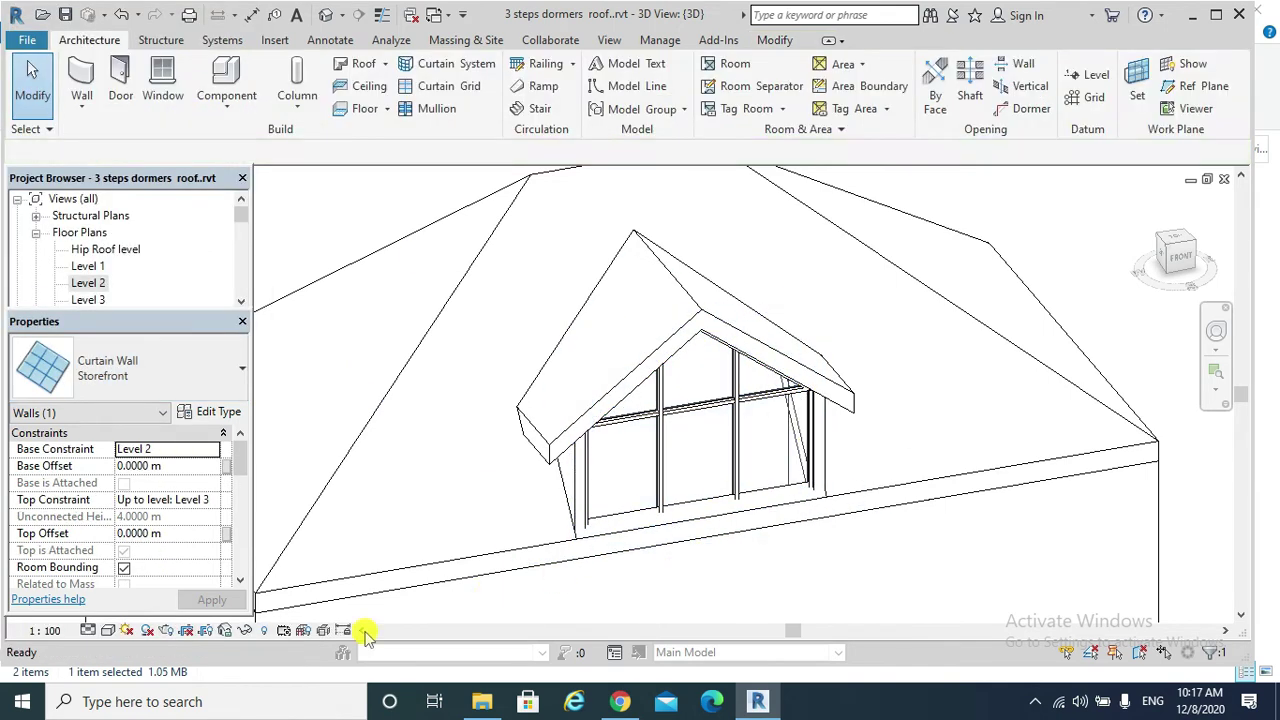
Set the 3D view's visual style to Shaded and orbit to a front view of the dormer.
{"action": "left_click", "coordinate": [110, 630]}
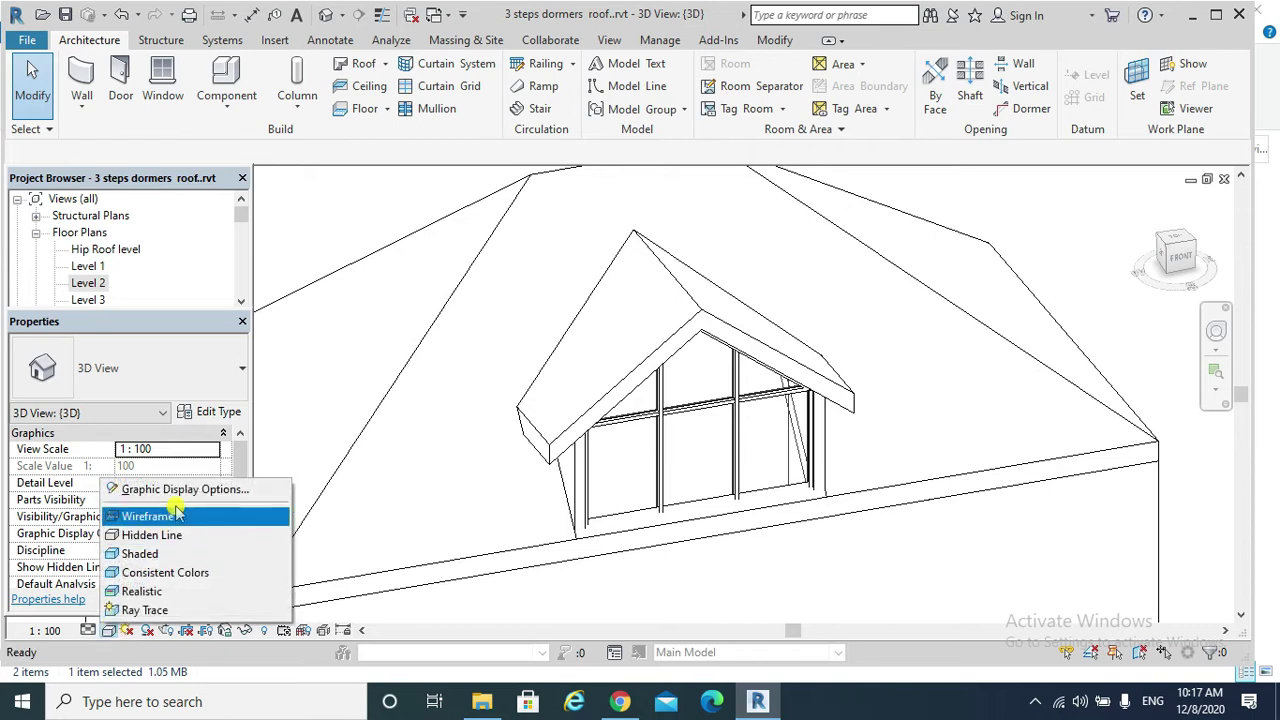
{"action": "left_click", "coordinate": [172, 556]}
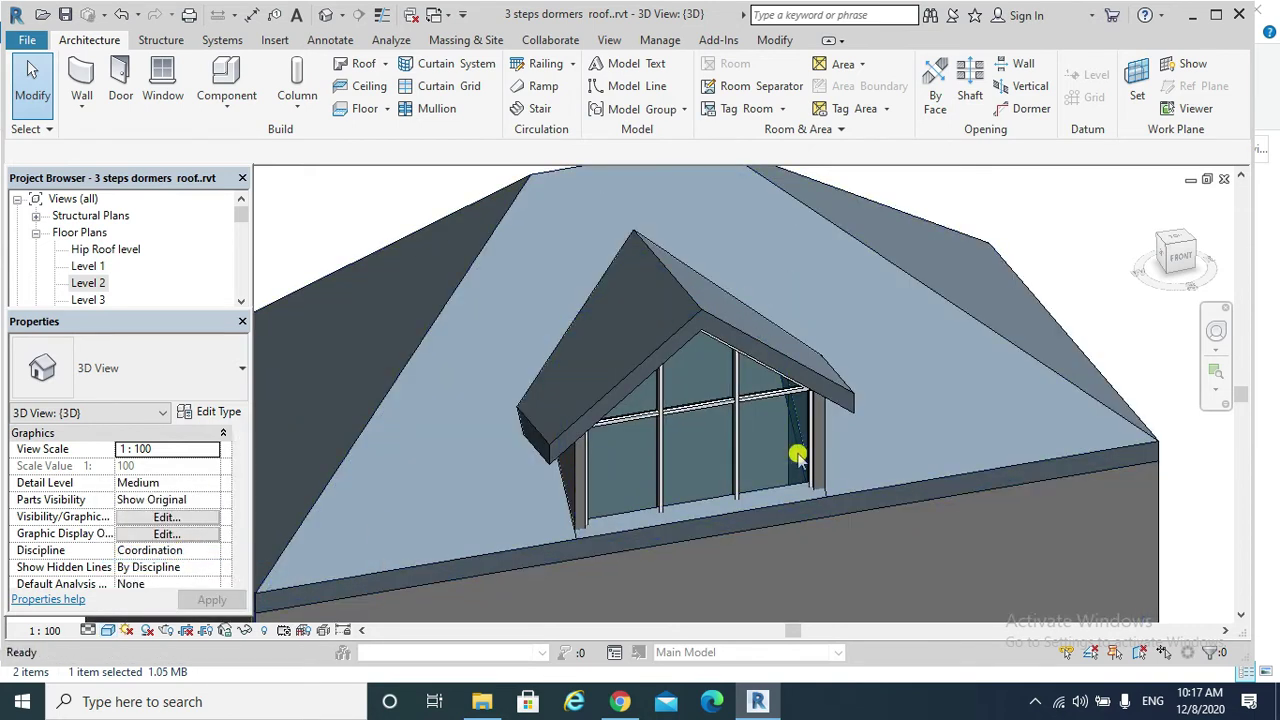
{"action": "mouse_move", "coordinate": [777, 409]}
{"action": "middle_mouse_down", "text": "shift"}
{"action": "mouse_move", "coordinate": [785, 513]}
{"action": "mouse_move", "coordinate": [774, 471]}
{"action": "mouse_move", "coordinate": [774, 503]}
{"action": "mouse_move", "coordinate": [763, 498]}
{"action": "middle_mouse_up", "text": "shift"}
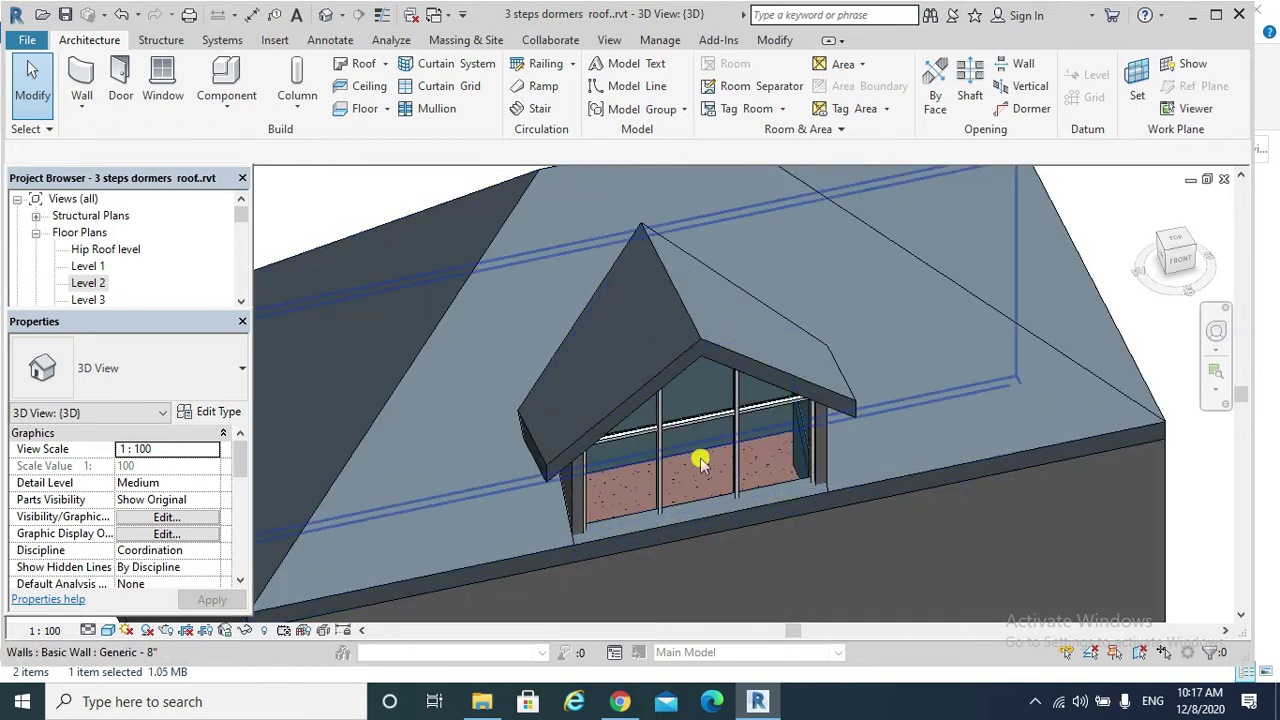
{"action": "middle_click_drag", "start_coordinate": [697, 451], "coordinate": [723, 437], "text": "shift"}
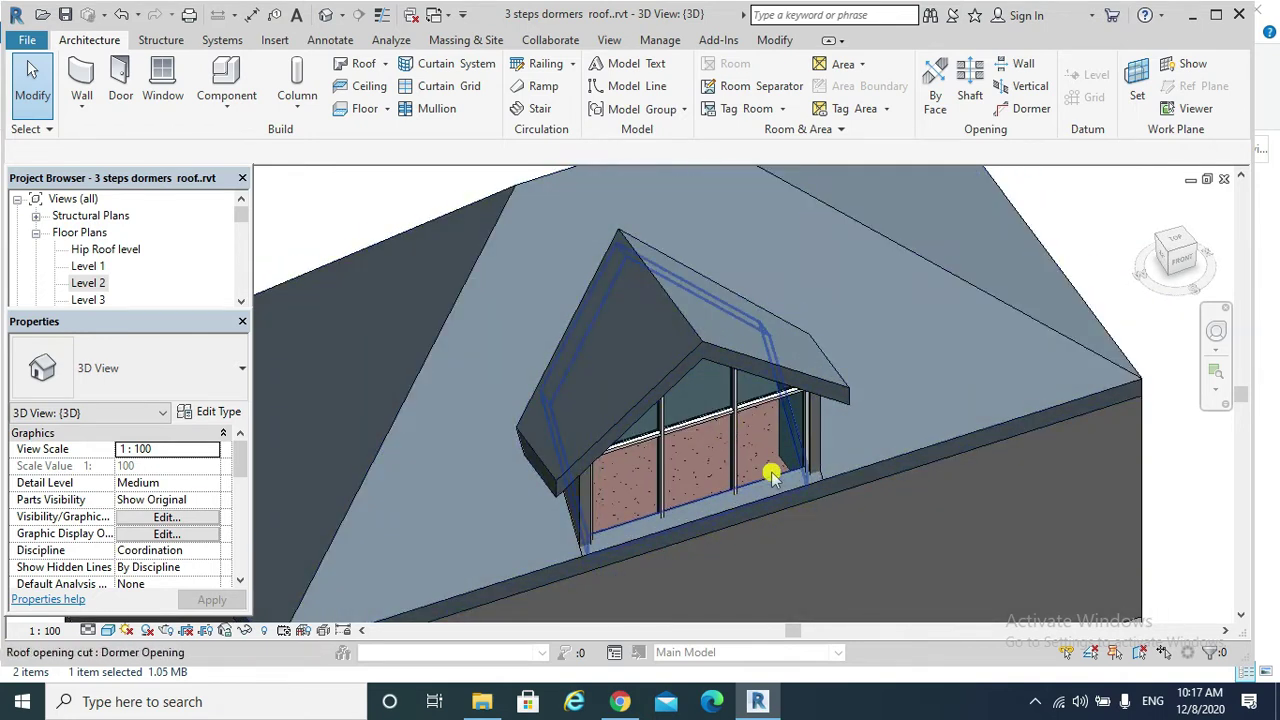
{"action": "middle_click_drag", "start_coordinate": [771, 471], "coordinate": [600, 425], "text": "shift"}
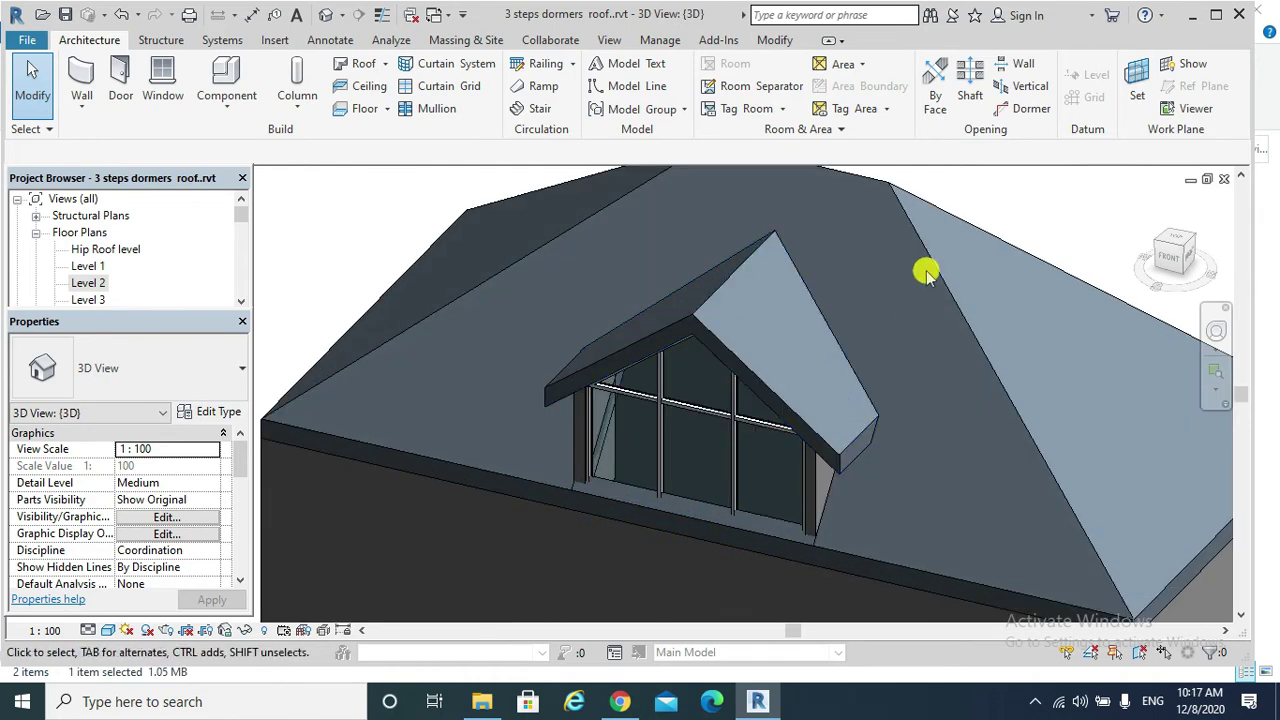
Select the main hip roof, deselect it, and adjust the zoom.
{"action": "left_click", "coordinate": [931, 262]}
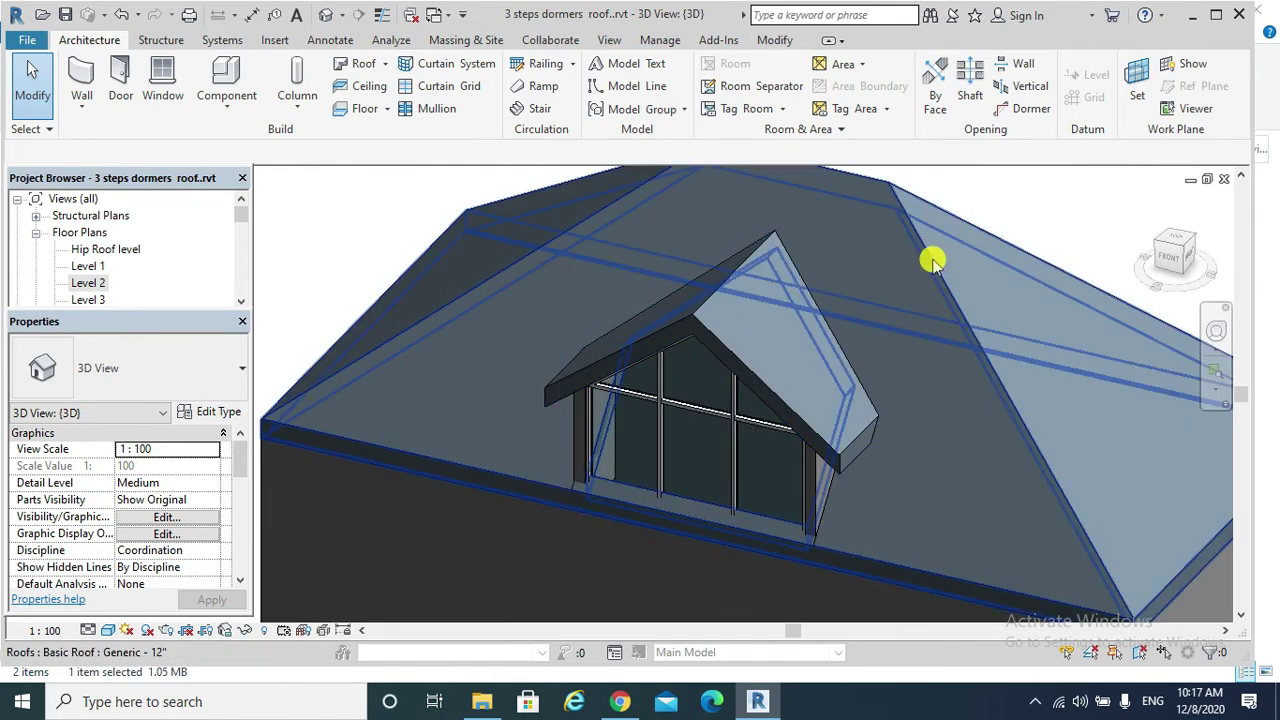
{"action": "key", "text": "Escape"}
{"action": "scroll", "coordinate": [903, 320], "scroll_direction": "down", "scroll_amount": 5}
{"action": "scroll", "coordinate": [851, 429], "scroll_direction": "up", "scroll_amount": 2}
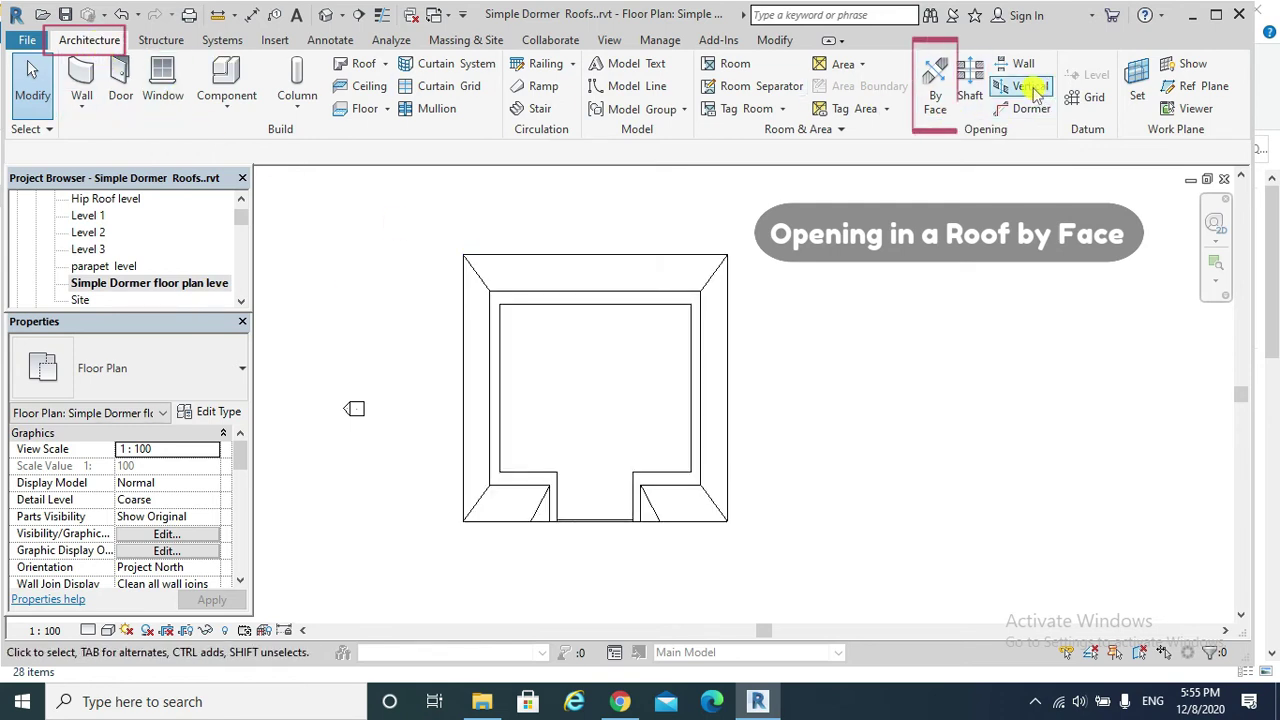
Cut a rectangular By Face opening, about 5 m wide, into the hip roof's right slope.
{"action": "left_click", "coordinate": [937, 97]}
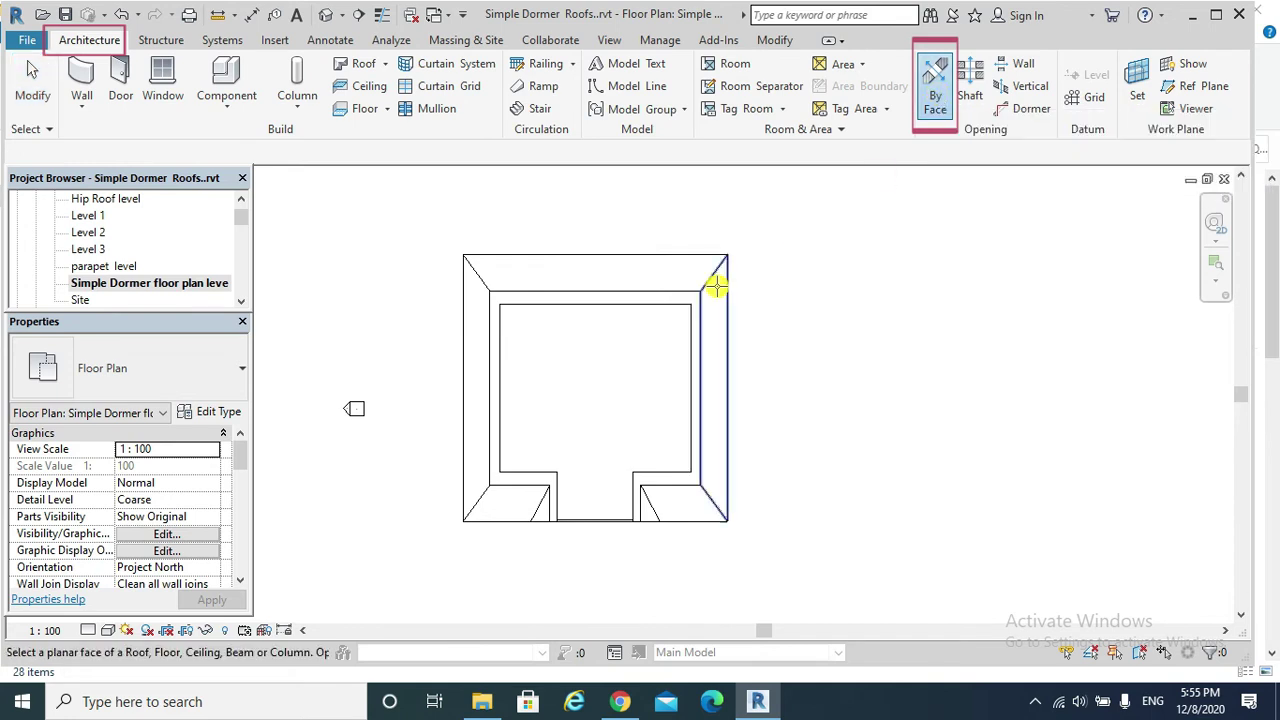
{"action": "left_click", "coordinate": [692, 308]}
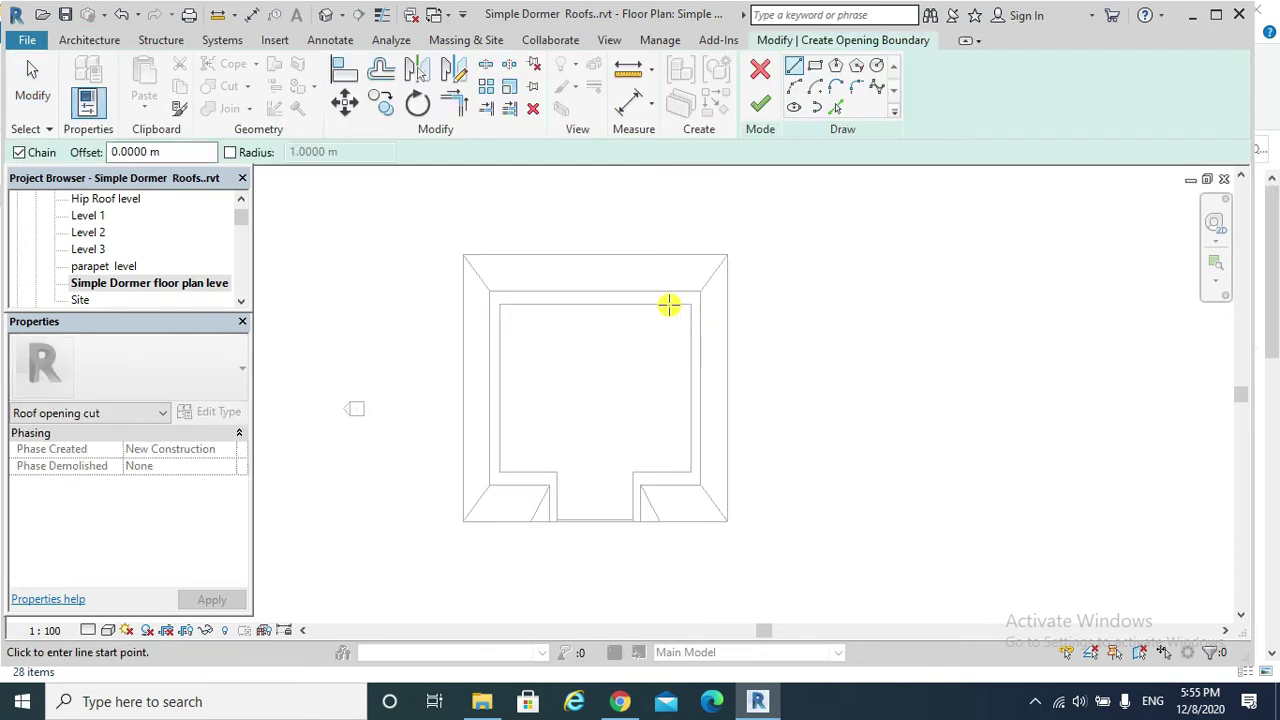
{"action": "left_click", "coordinate": [816, 66]}
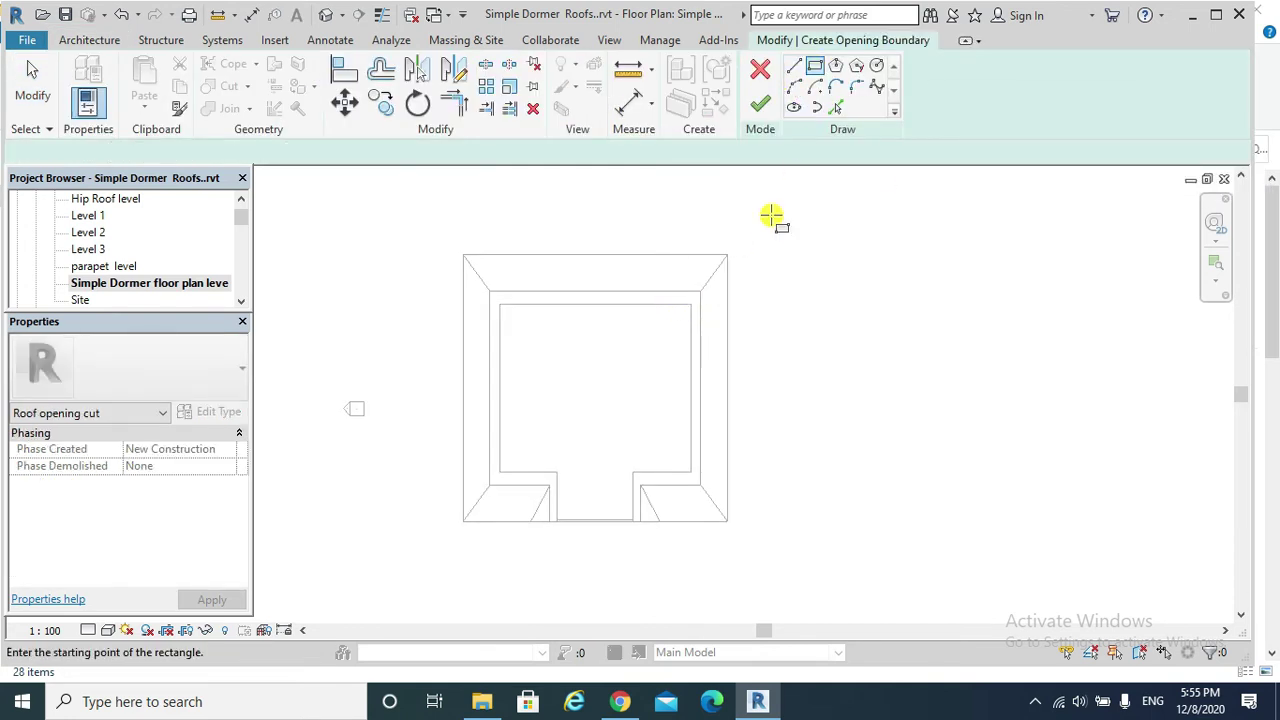
{"action": "left_click", "coordinate": [680, 377]}
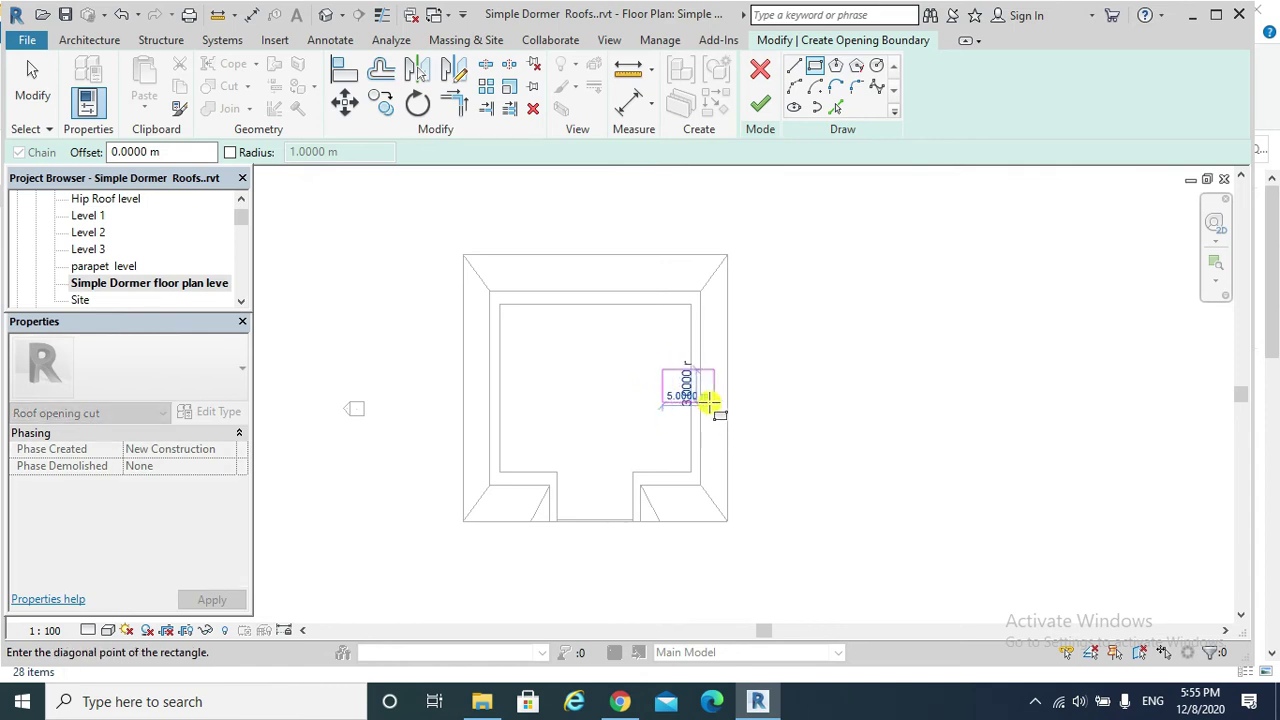
{"action": "left_click", "coordinate": [713, 402]}
{"action": "left_click", "coordinate": [758, 110]}
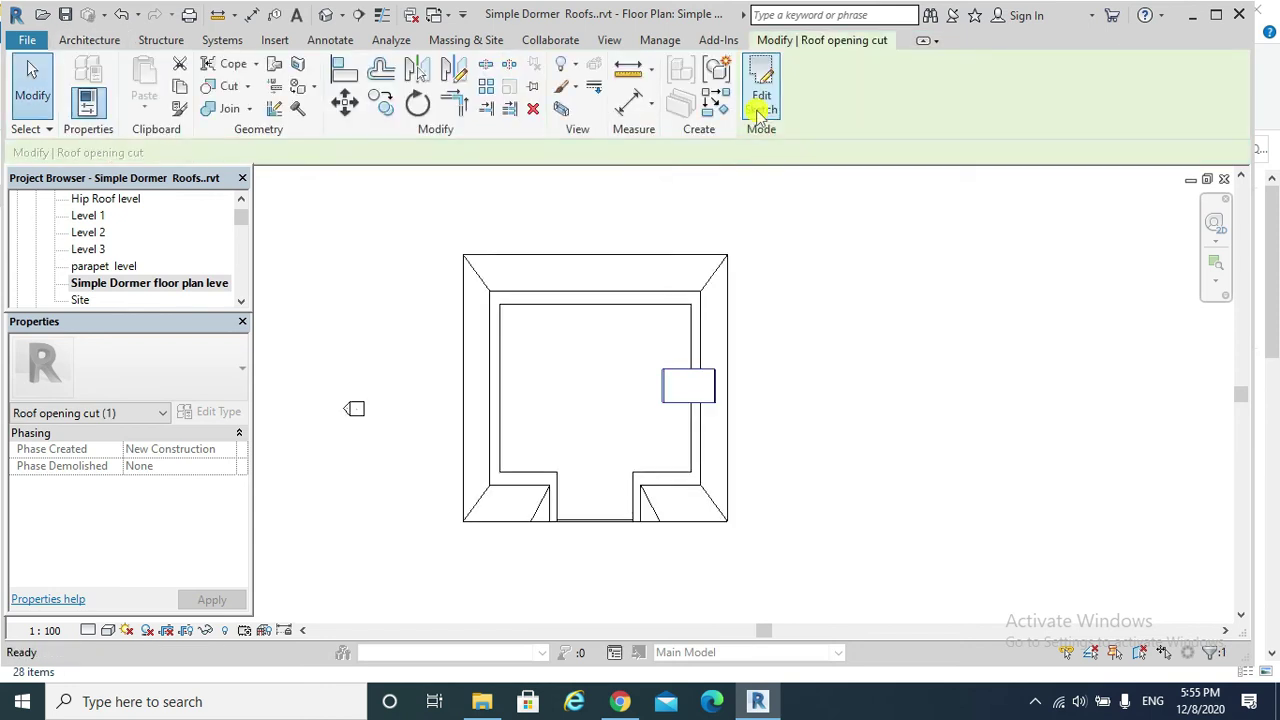
Draw a building section line across the plan through the roof opening.
{"action": "left_click", "coordinate": [356, 15]}
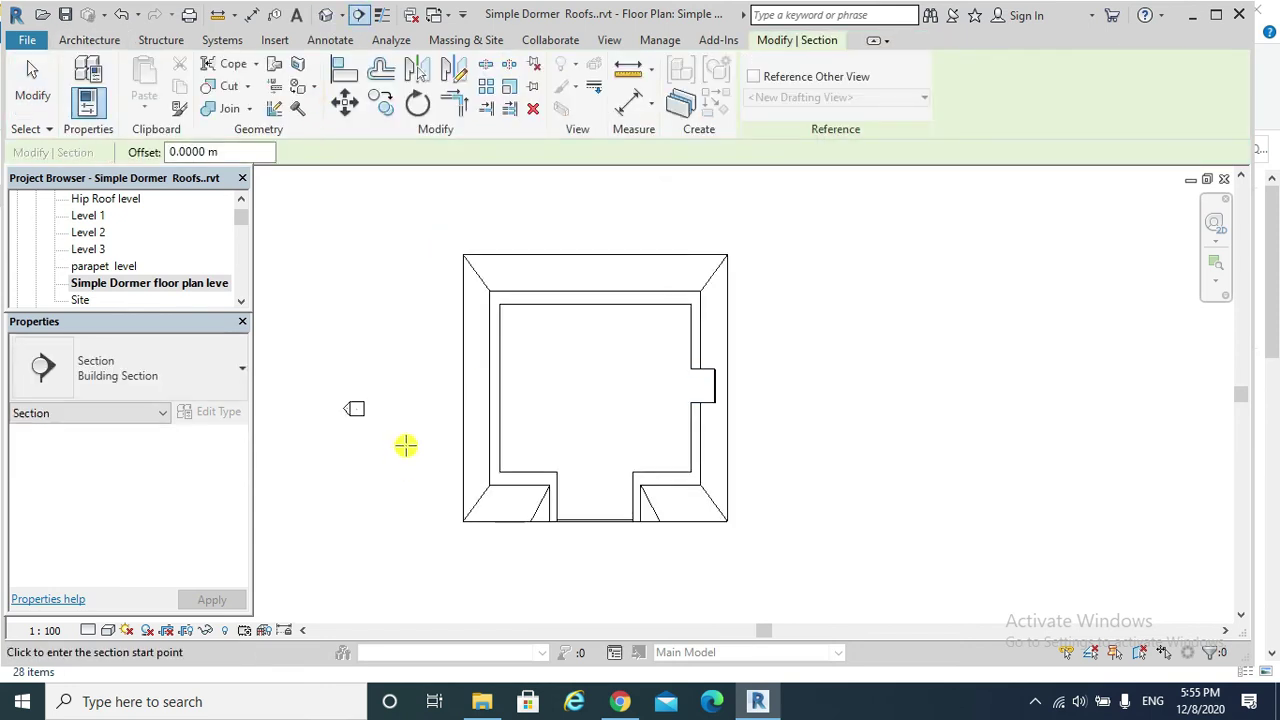
{"action": "left_click", "coordinate": [420, 378]}
{"action": "left_click", "coordinate": [790, 376]}
{"action": "key", "text": "Escape"}
{"action": "key", "text": "Escape"}
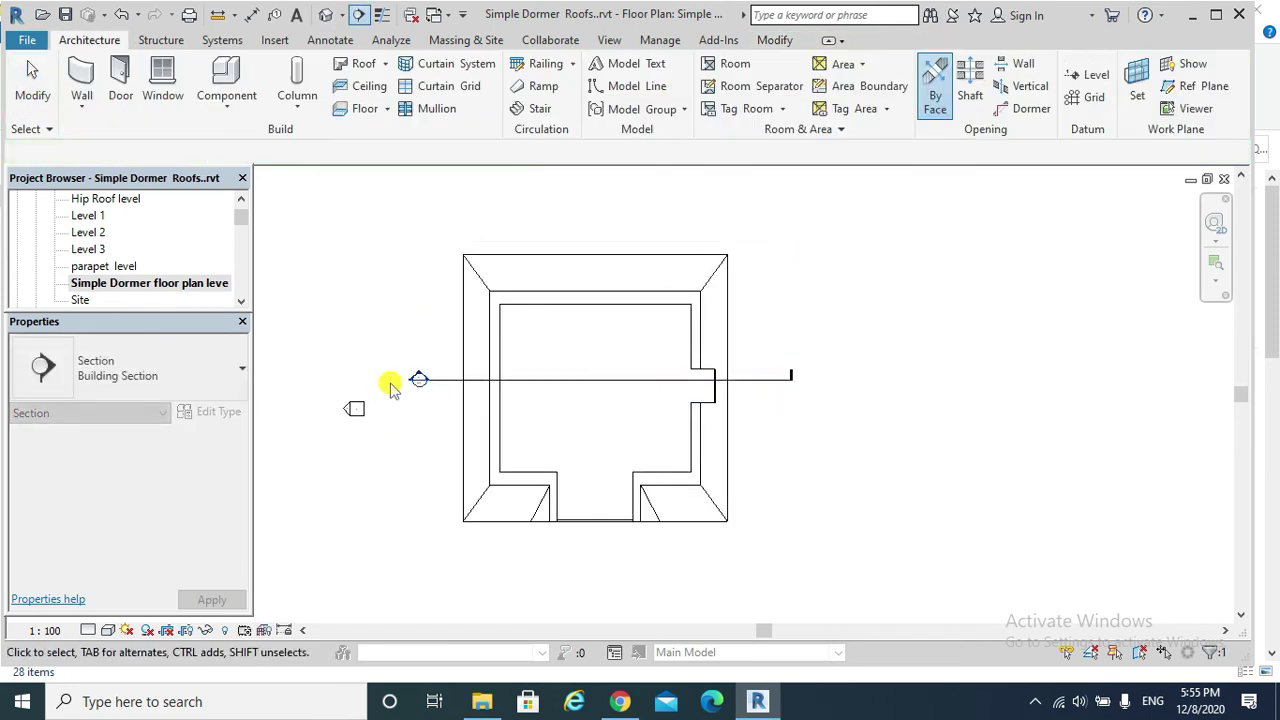
Open Section 17 and zoom in on the cut opening.
{"action": "double_click", "coordinate": [418, 377]}
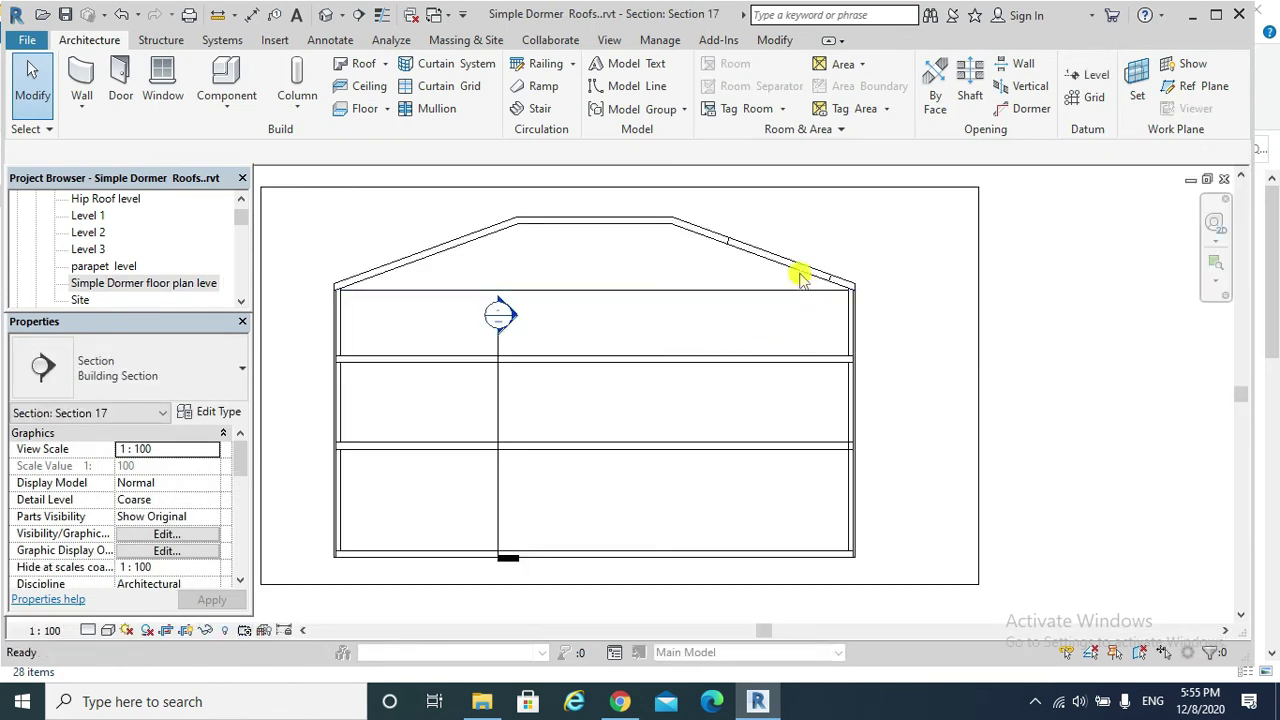
{"action": "scroll", "coordinate": [808, 276], "scroll_direction": "up", "scroll_amount": 5}
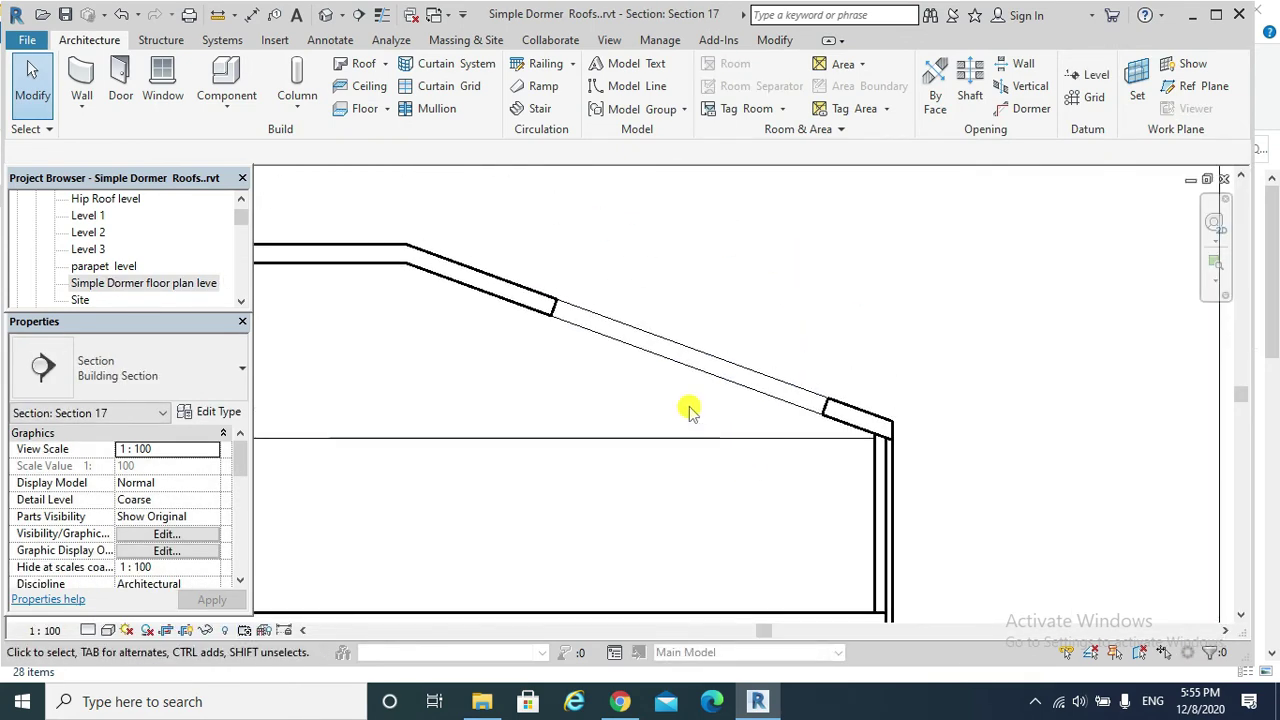
{"action": "scroll", "coordinate": [690, 410], "scroll_direction": "up", "scroll_amount": 1}
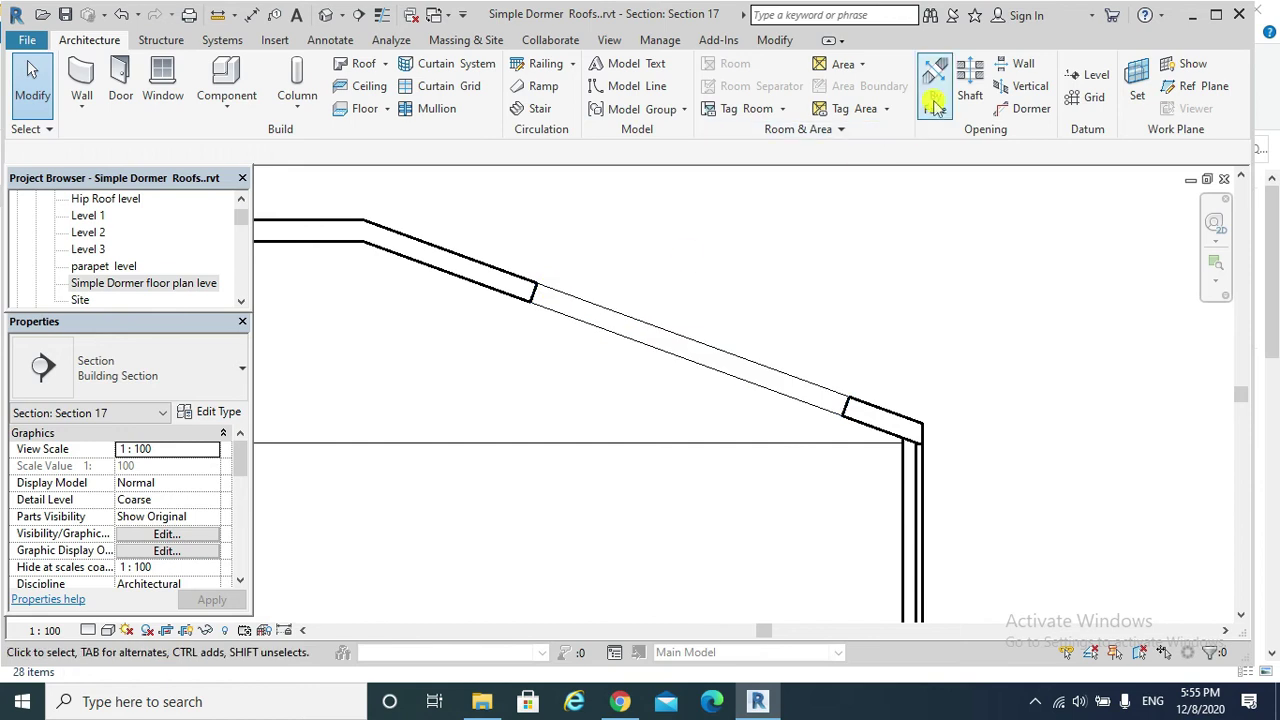
{"action": "scroll", "coordinate": [843, 410], "scroll_direction": "up", "scroll_amount": 2}
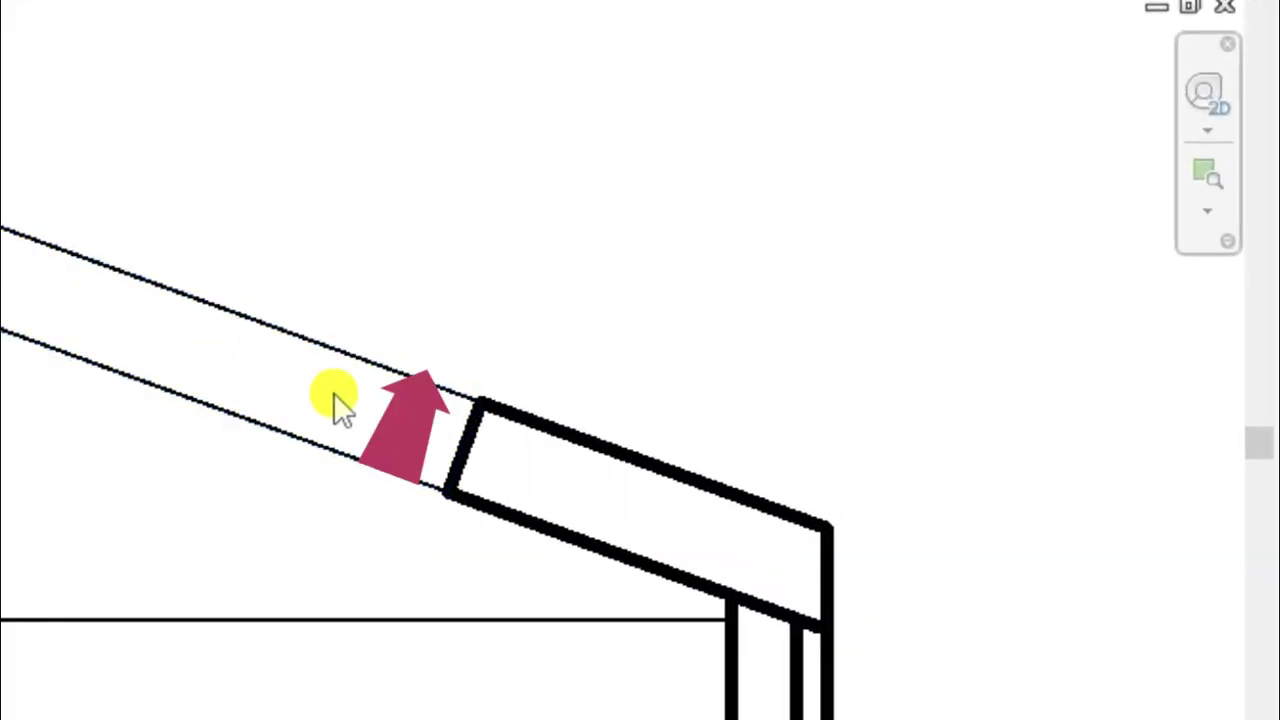
{"action": "scroll", "coordinate": [726, 400], "scroll_direction": "down", "scroll_amount": 2}
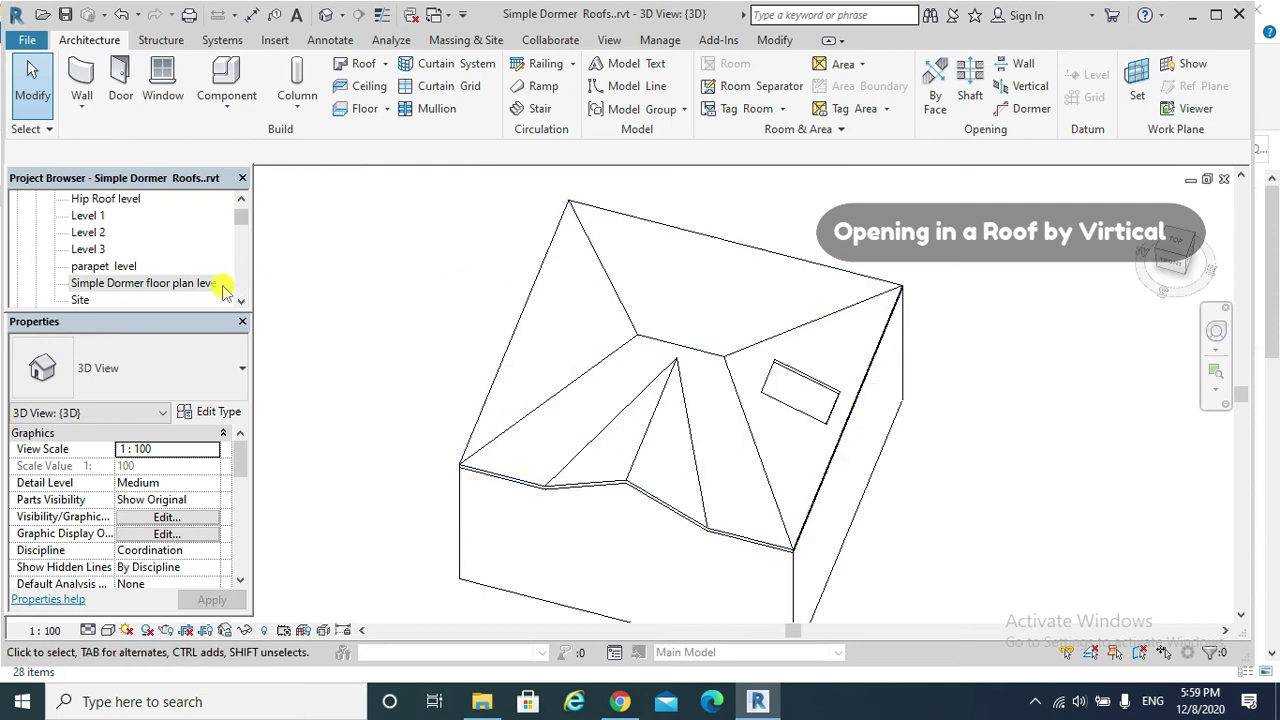
Open the Simple Dormer floor plan view.
{"action": "double_click", "coordinate": [185, 285]}
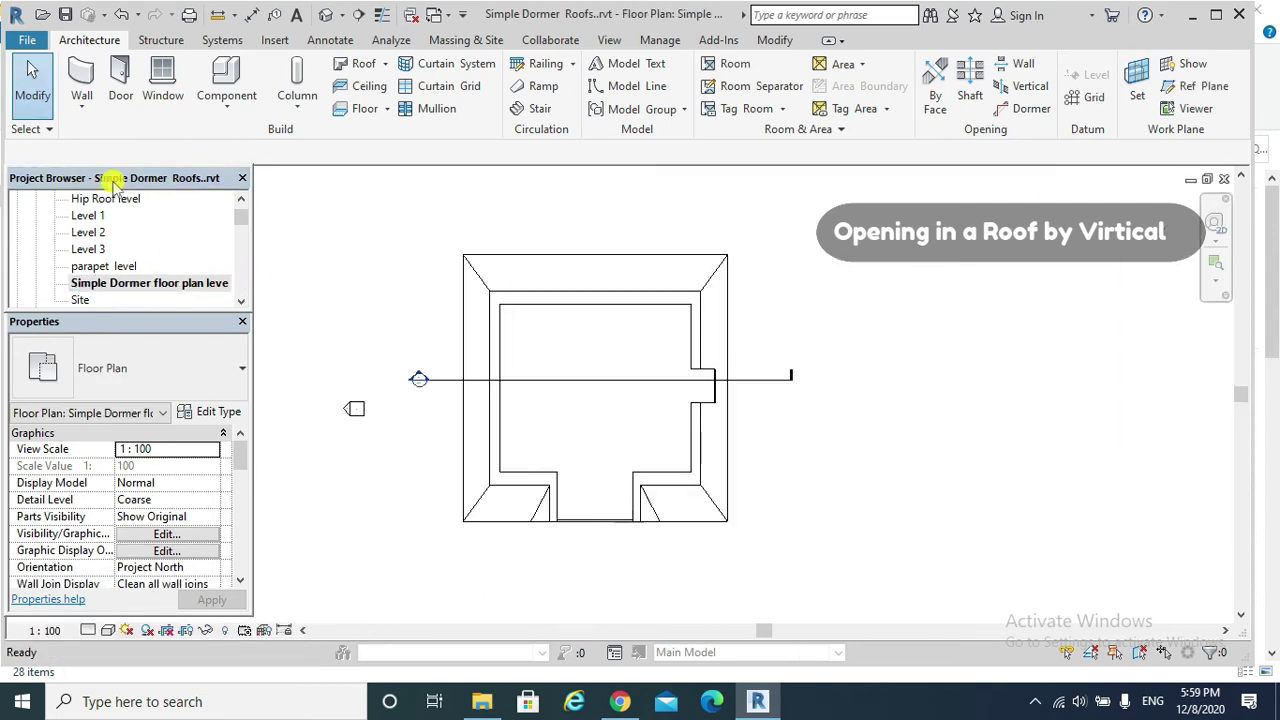
{"action": "scroll", "coordinate": [694, 380], "scroll_direction": "up", "scroll_amount": 2}
{"action": "scroll", "coordinate": [657, 400], "scroll_direction": "down", "scroll_amount": 1}
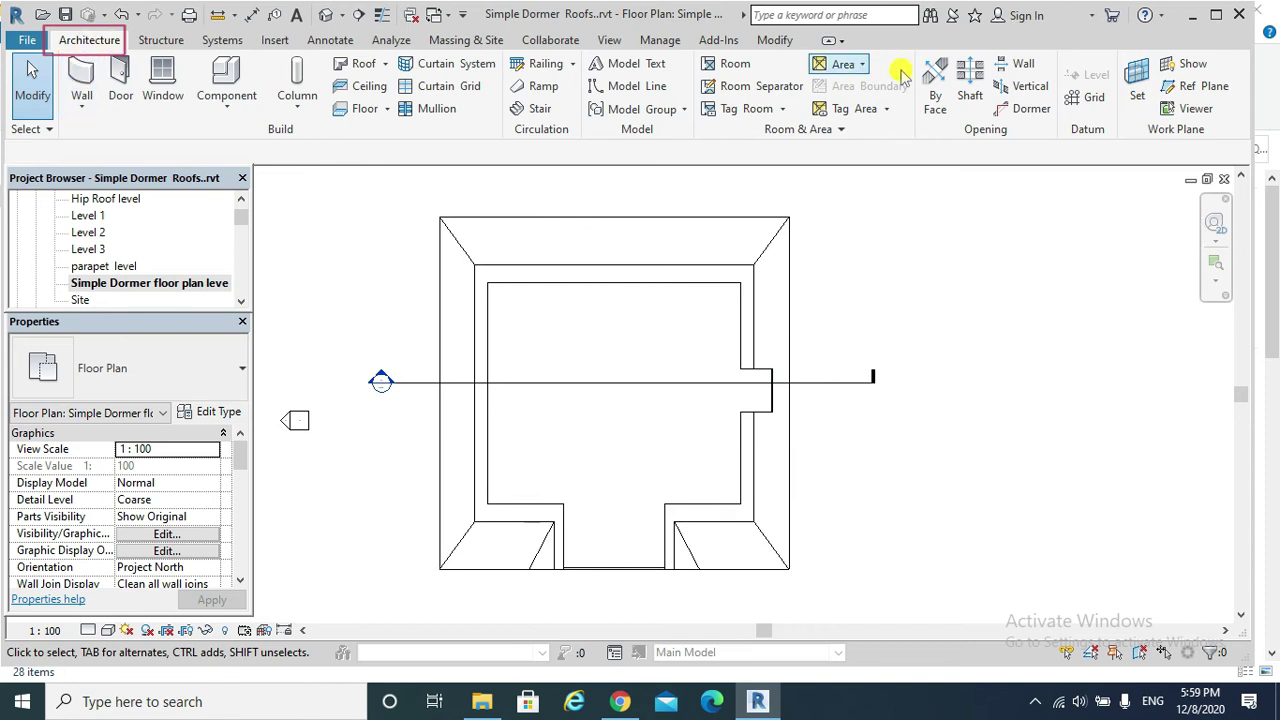
Cut a vertical 3 m by 2 m rectangular opening in the hip roof's left slope.
{"action": "left_click", "coordinate": [1027, 86]}
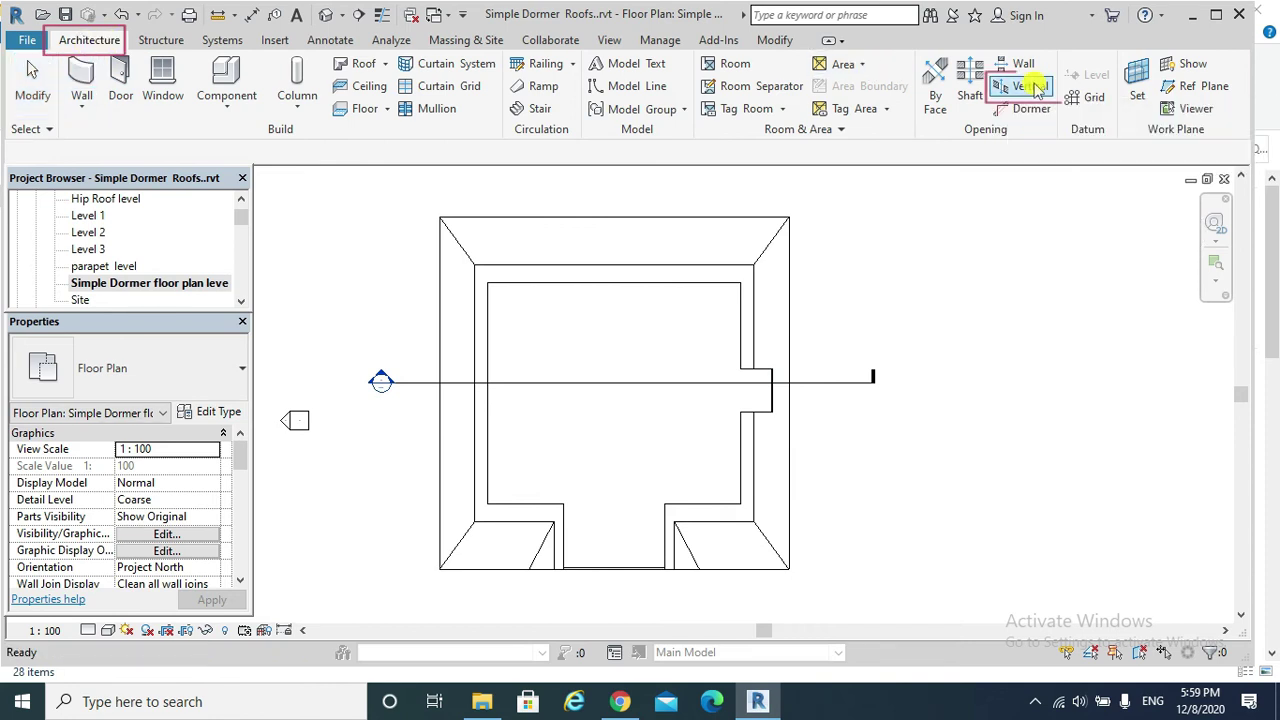
{"action": "left_click", "coordinate": [479, 347]}
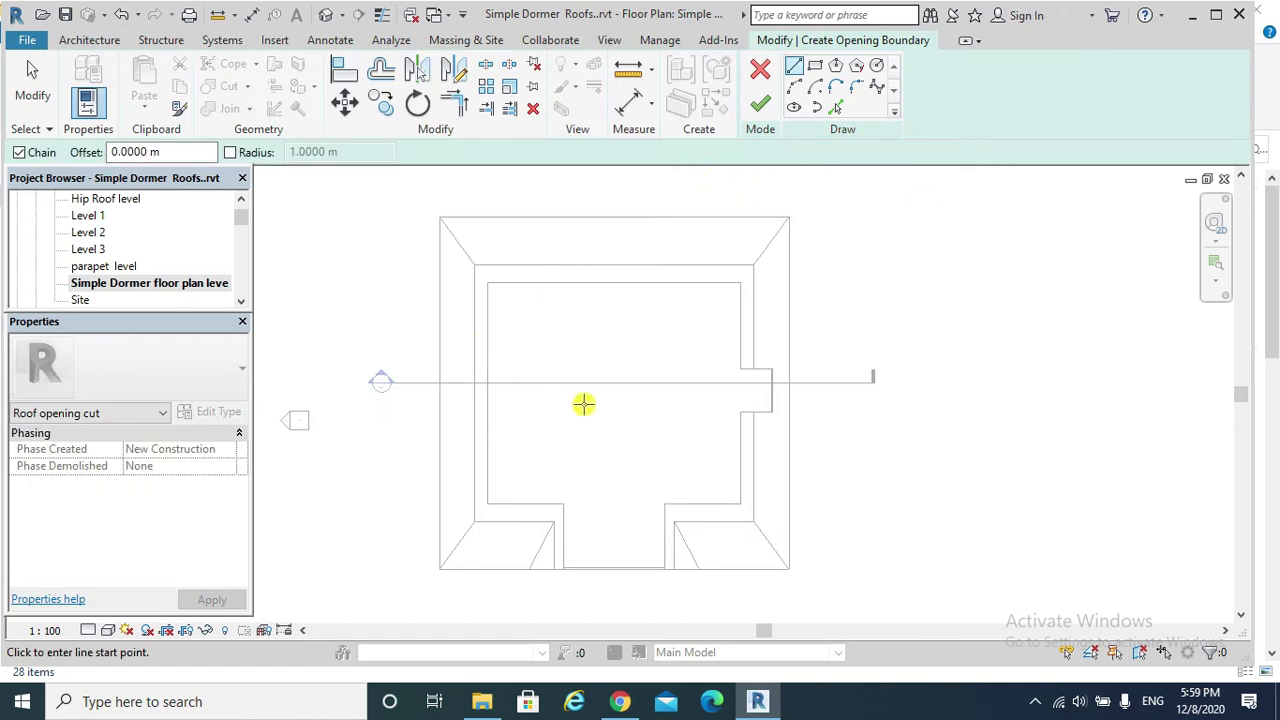
{"action": "left_click", "coordinate": [816, 67]}
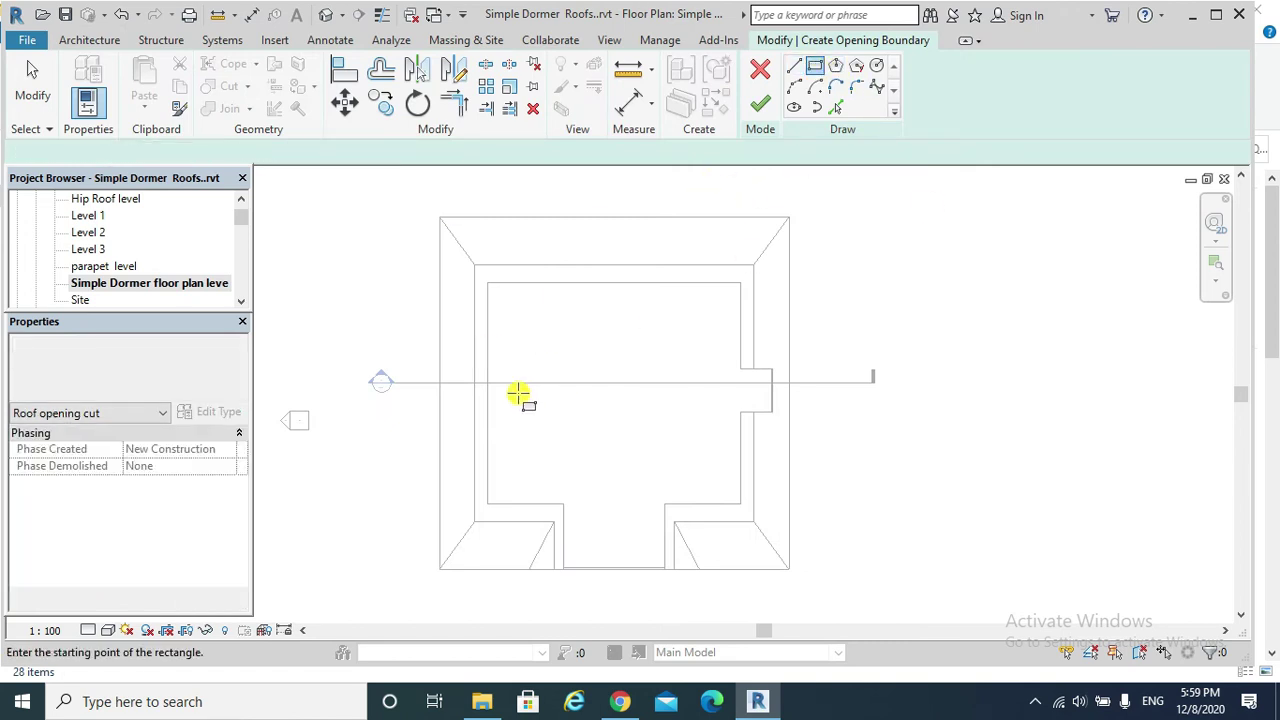
{"action": "left_click", "coordinate": [470, 375]}
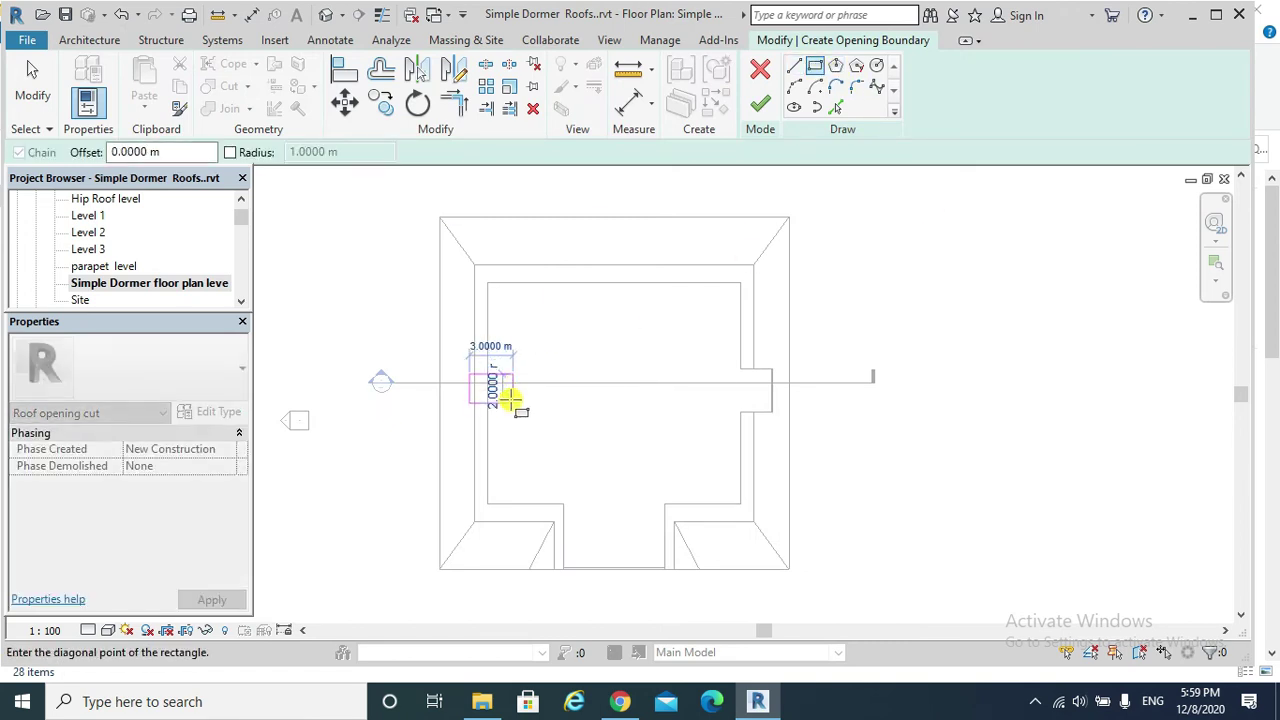
{"action": "left_click", "coordinate": [512, 402]}
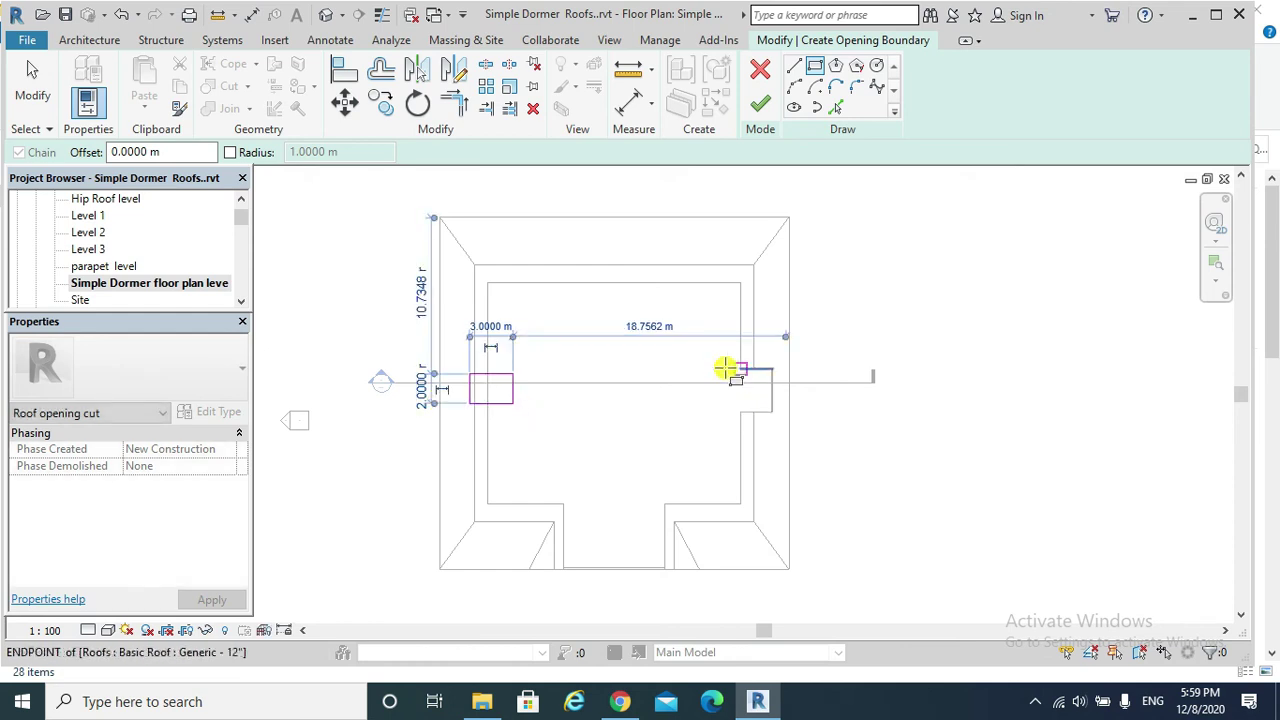
{"action": "left_click", "coordinate": [766, 92]}
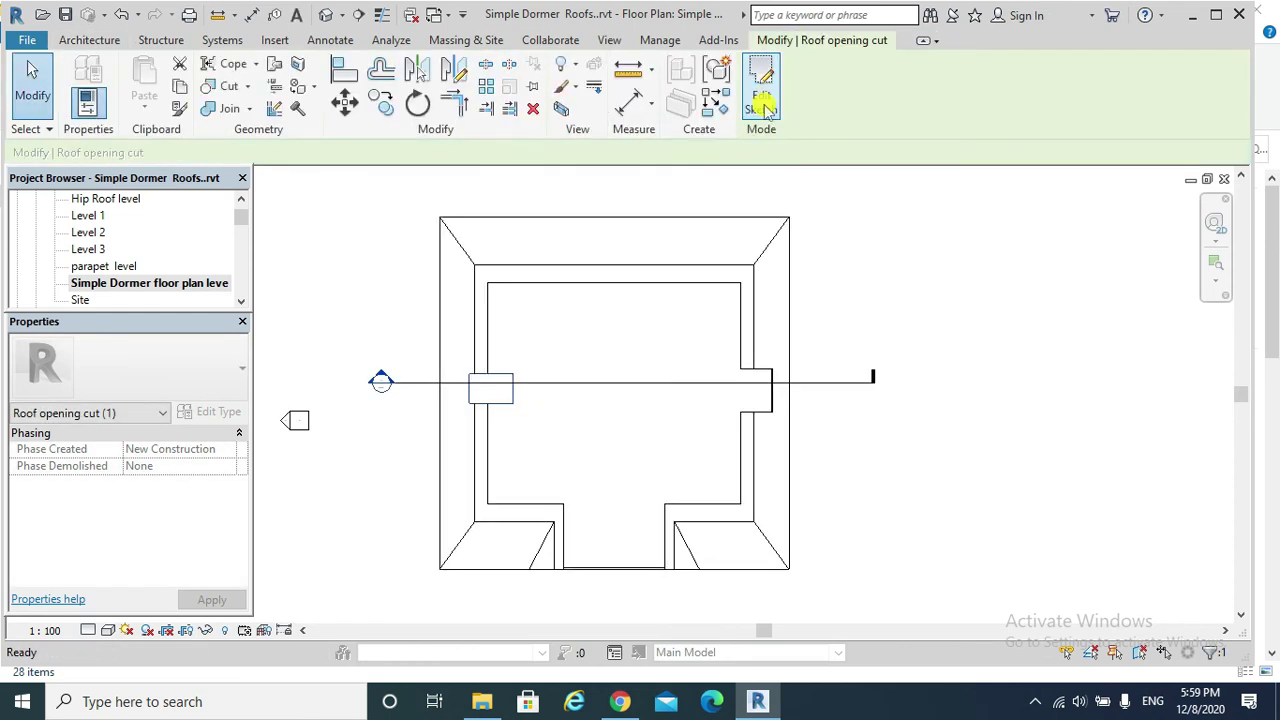
Open Section 17 and zoom to inspect the vertical-edged cut in the left slope.
{"action": "double_click", "coordinate": [379, 378]}
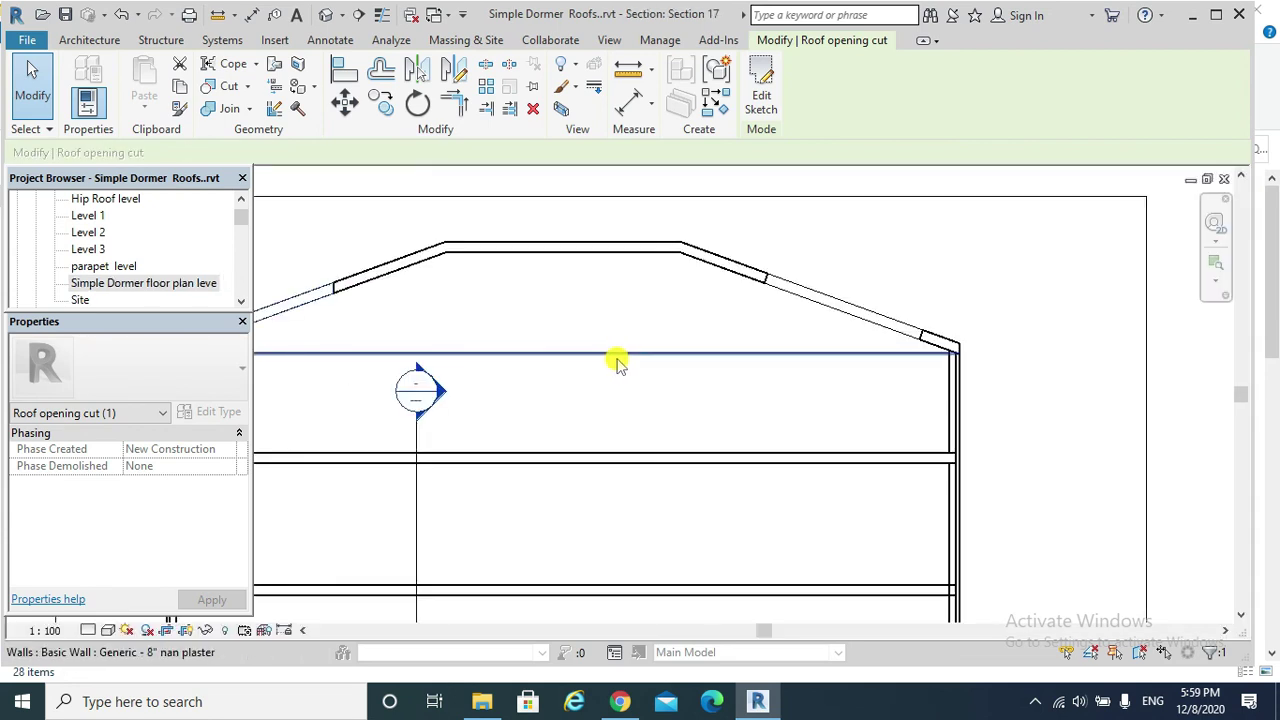
{"action": "scroll", "coordinate": [554, 366], "scroll_direction": "up", "scroll_amount": 6}
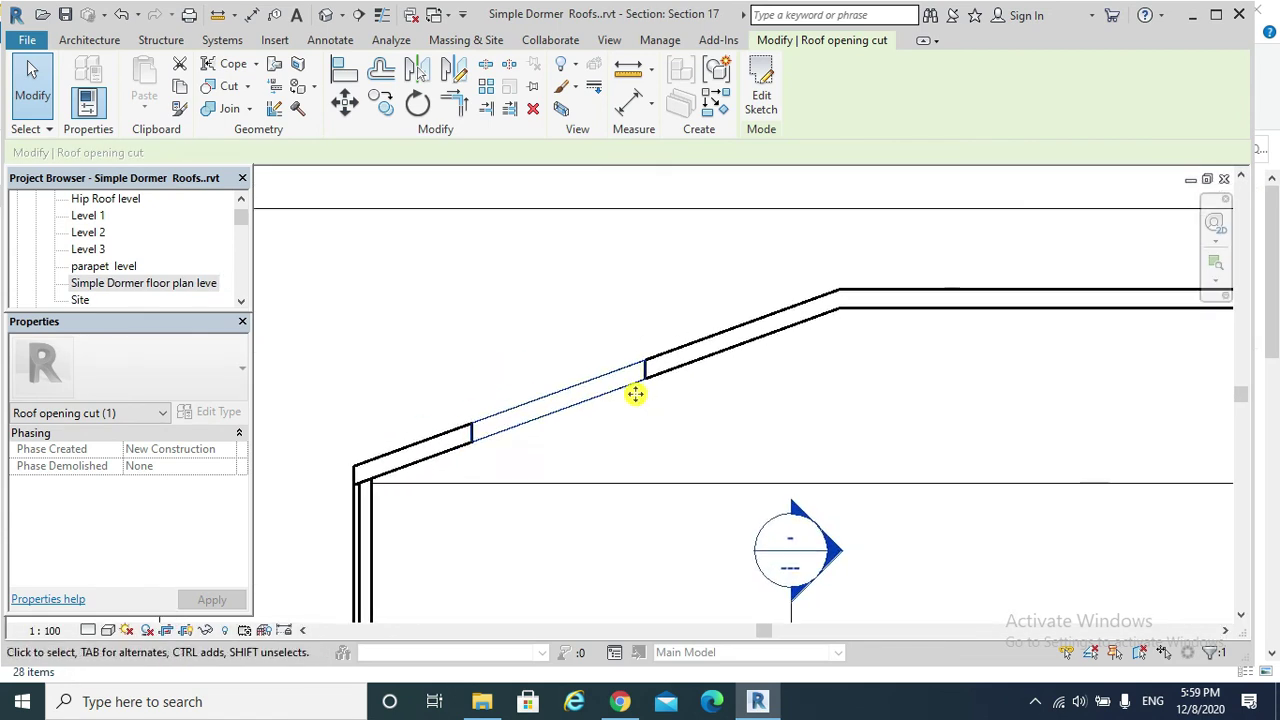
{"action": "scroll", "coordinate": [677, 365], "scroll_direction": "down", "scroll_amount": 1}
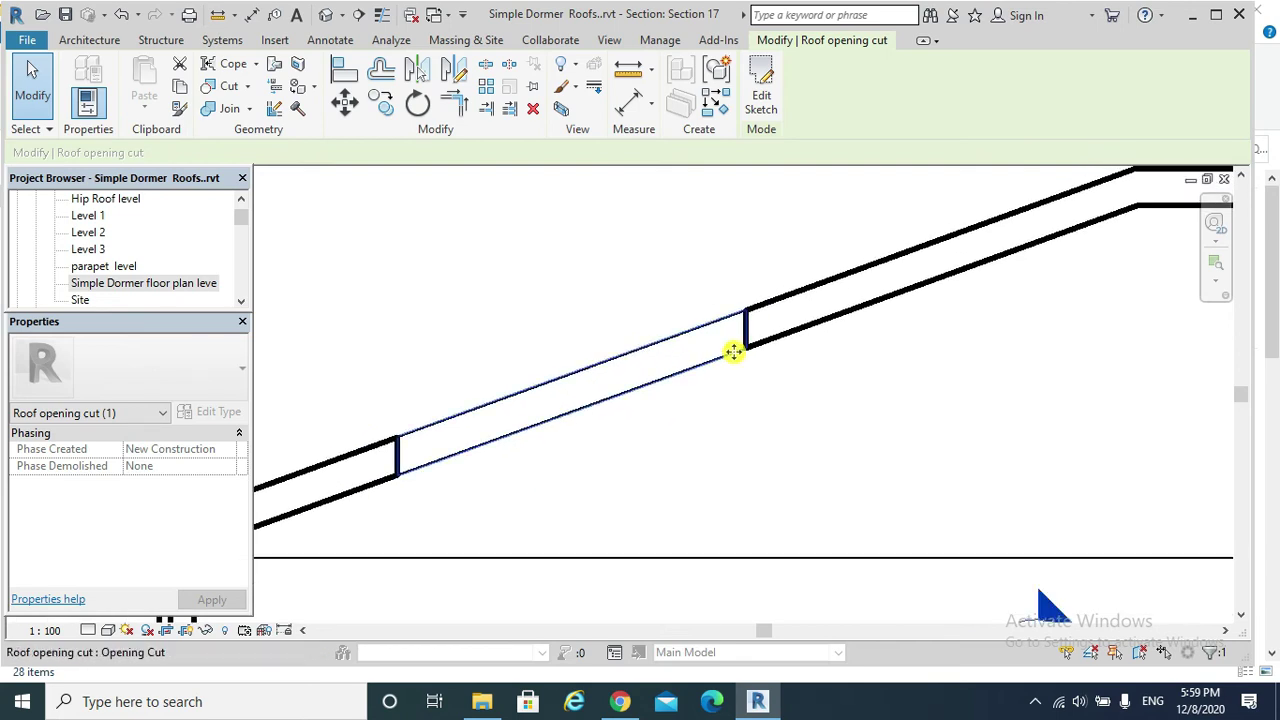